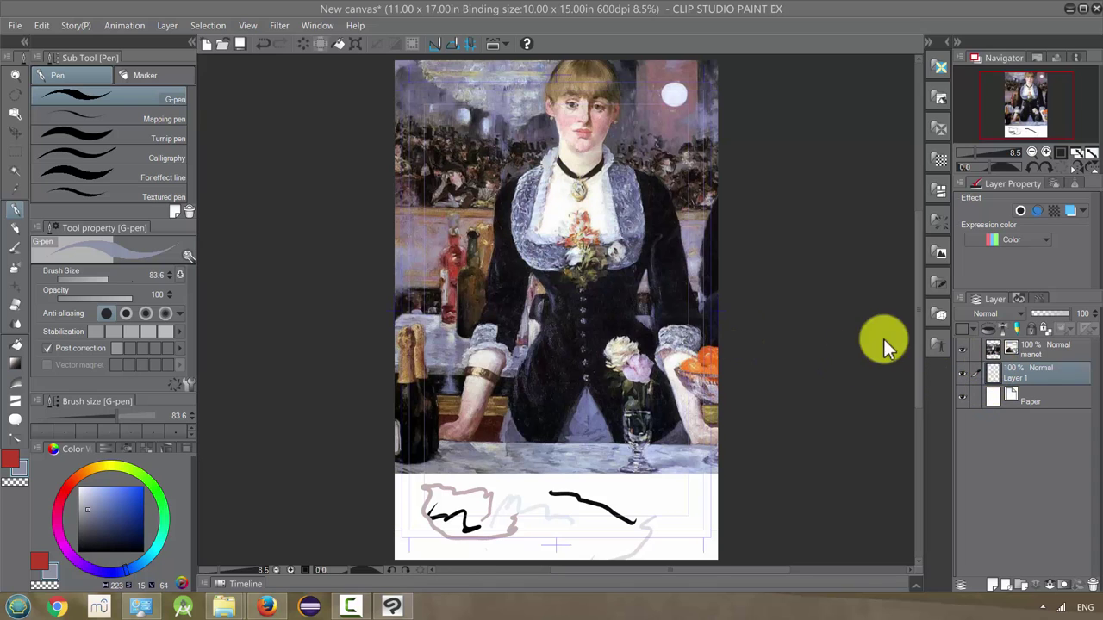
Close the current canvas without saving and create a new 11.00 x 17.00 in canvas at 600 dpi.
left_click(14, 26)
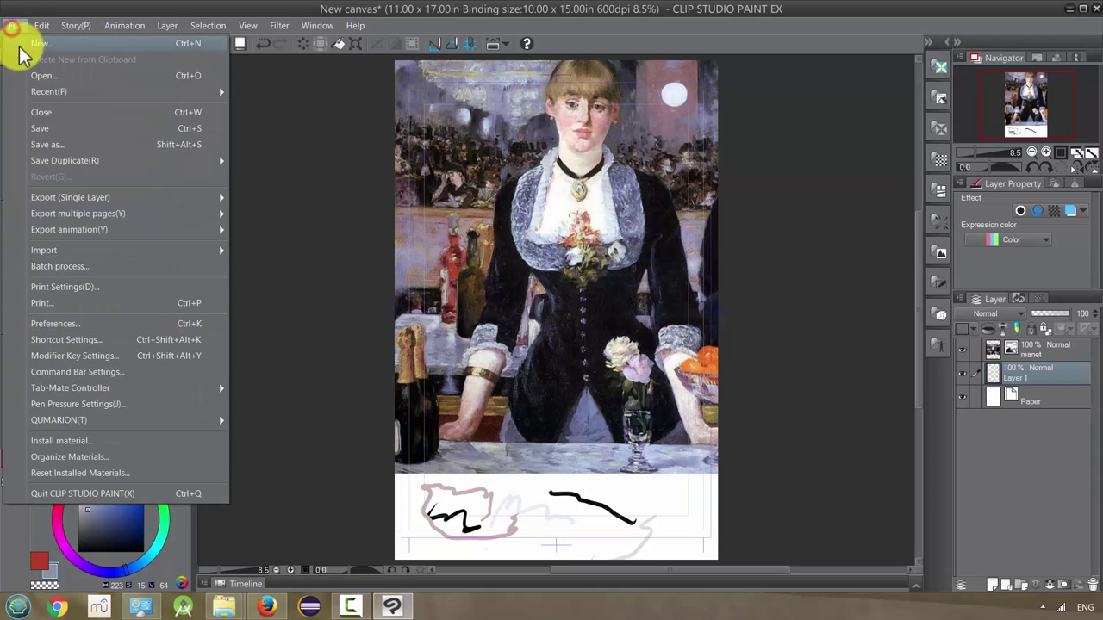
left_click(43, 112)
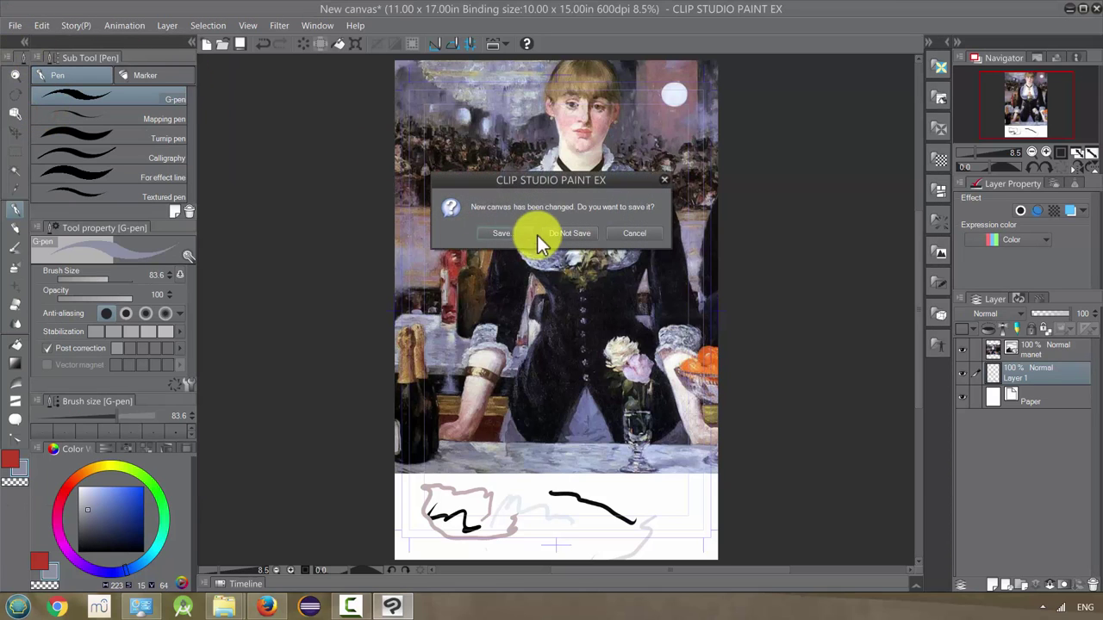
left_click(537, 235)
left_click(15, 25)
left_click(31, 42)
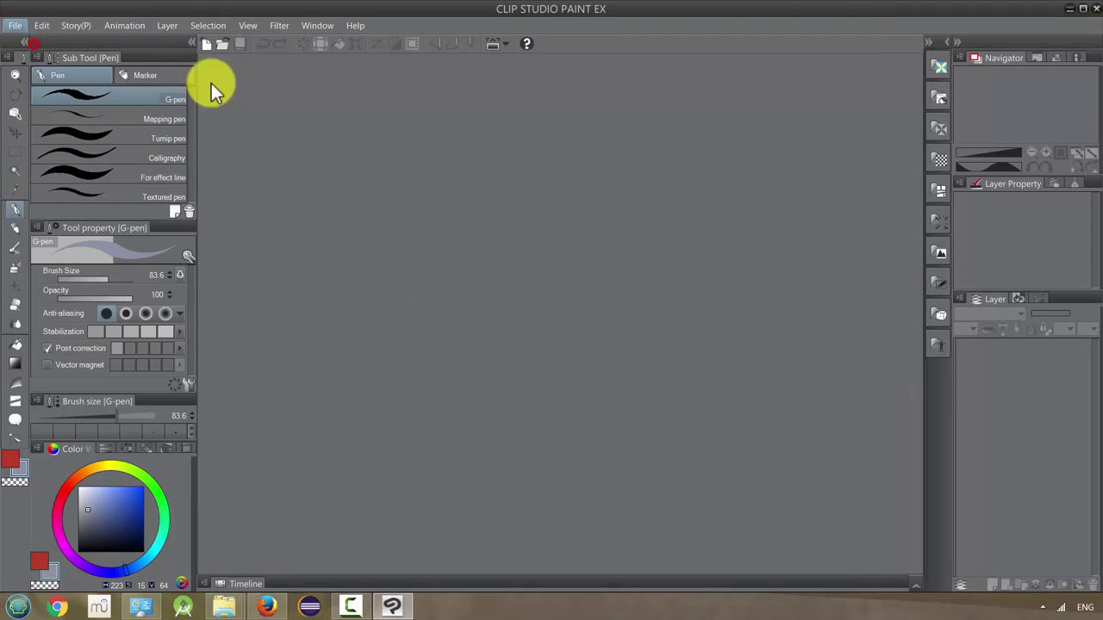
left_click(827, 32)
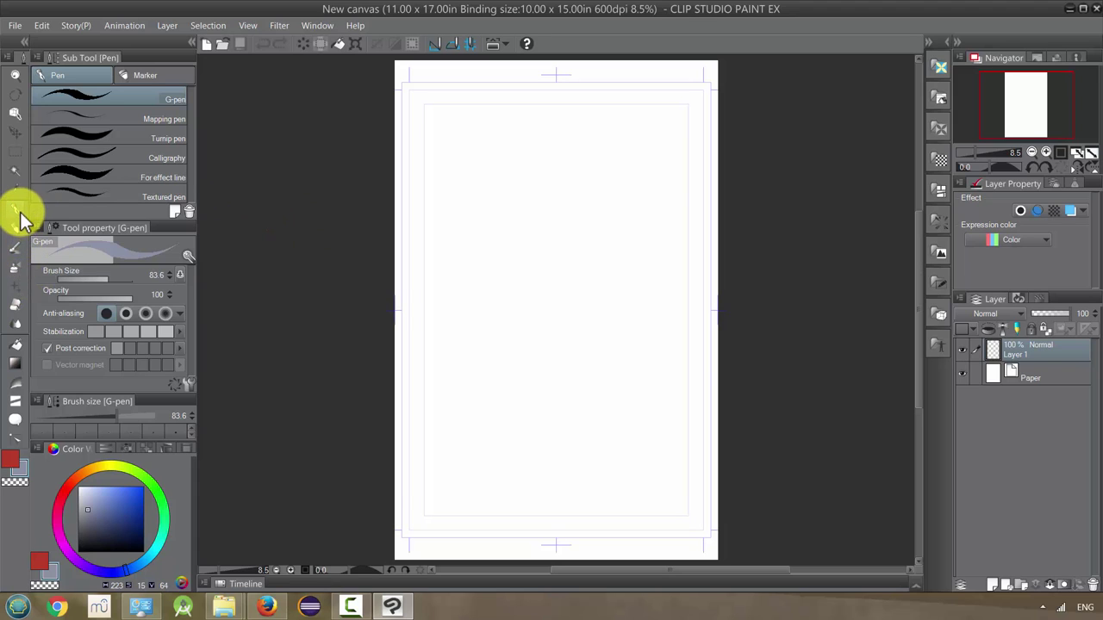
Paint a bright green patch and an adjoining red patch mid-canvas using the G-pen at brush size 192.
left_click(148, 485)
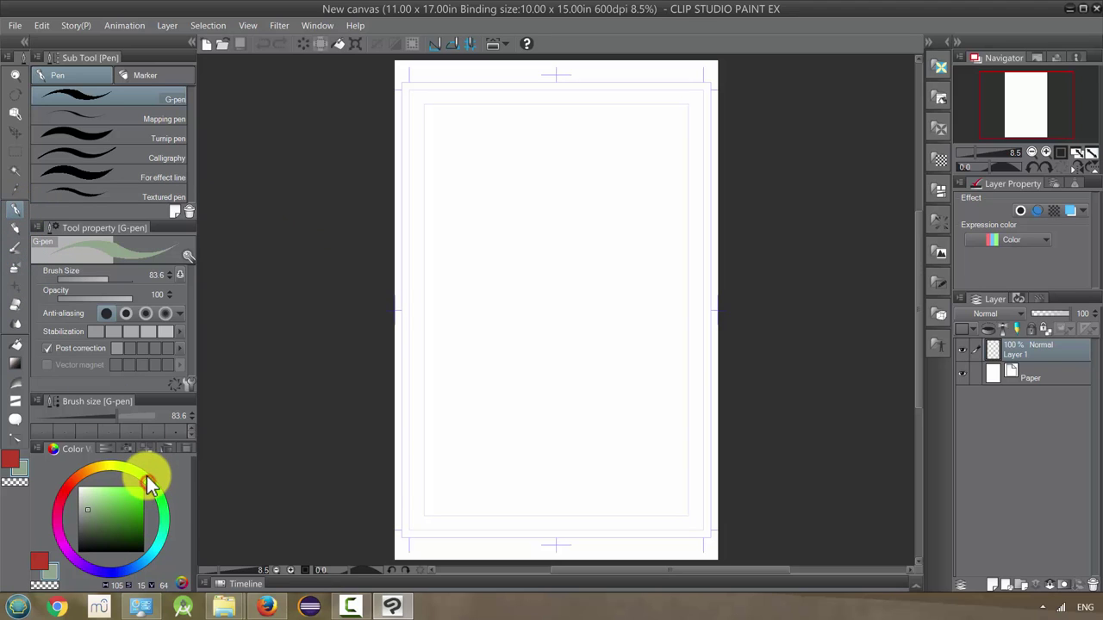
left_click_drag(118, 513, 144, 487)
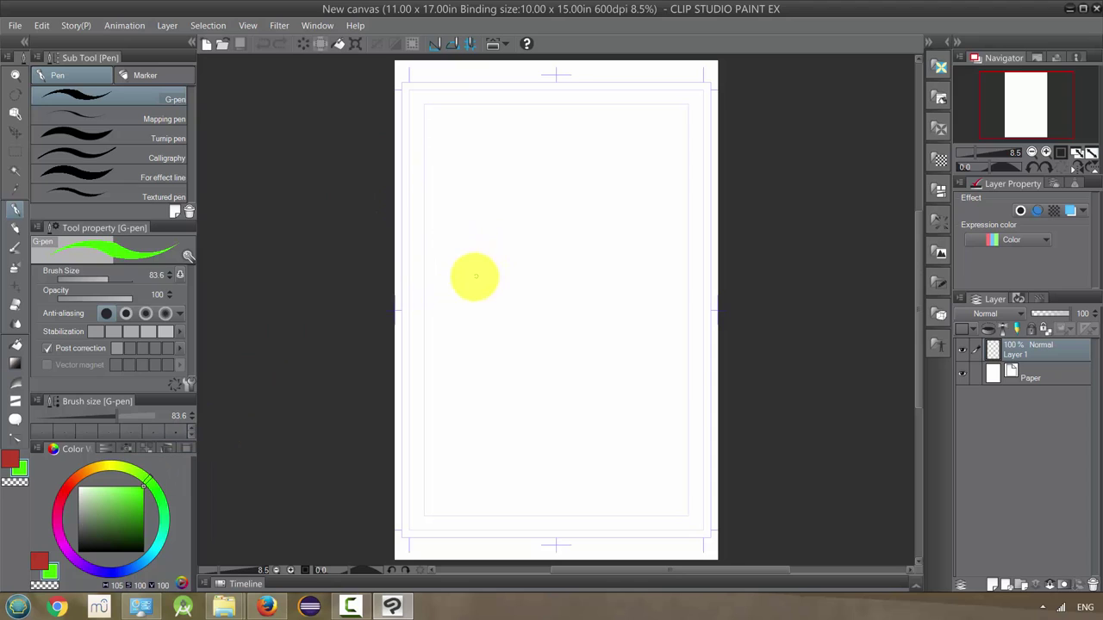
left_click_drag(109, 285, 113, 280)
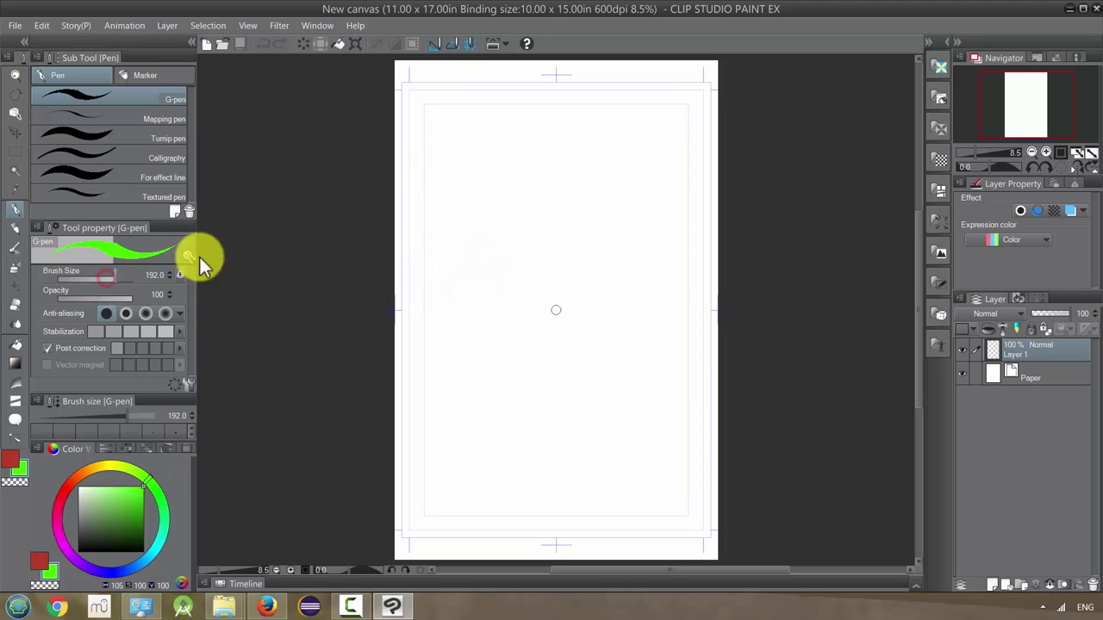
mouse_move(515, 269)
left_mouse_down()
mouse_move(524, 247)
mouse_move(523, 308)
mouse_move(509, 298)
mouse_move(544, 286)
mouse_move(537, 267)
mouse_move(552, 257)
mouse_move(562, 295)
mouse_move(547, 287)
left_mouse_up()
left_click(67, 489)
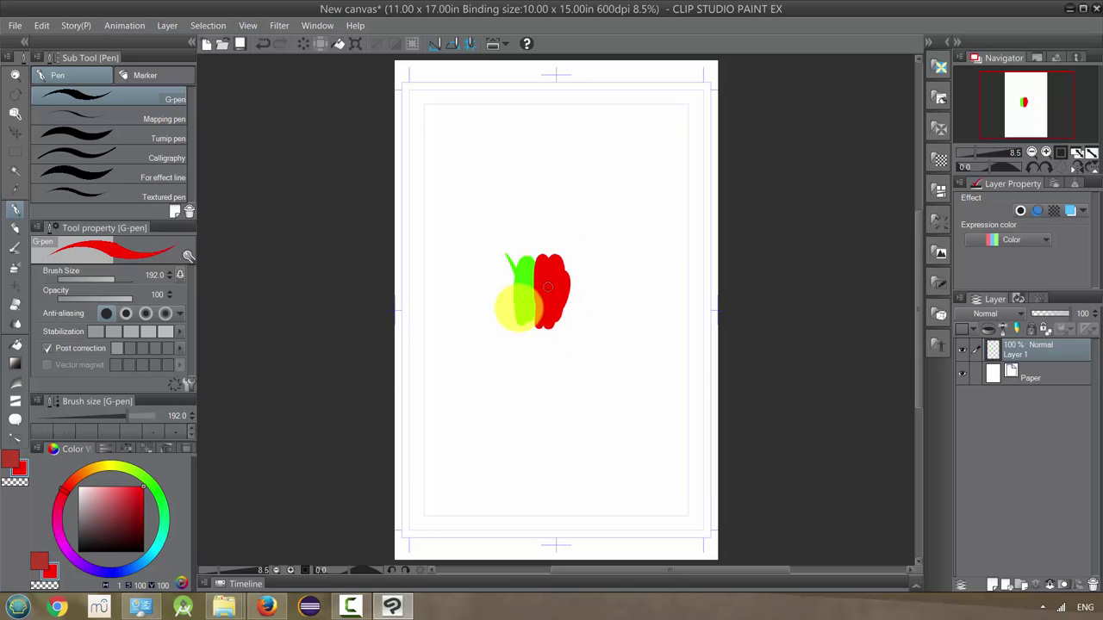
Blend the boundary between the green and red patches using the Blend tool at brush size 141.9.
scroll(547, 289, "up", 5)
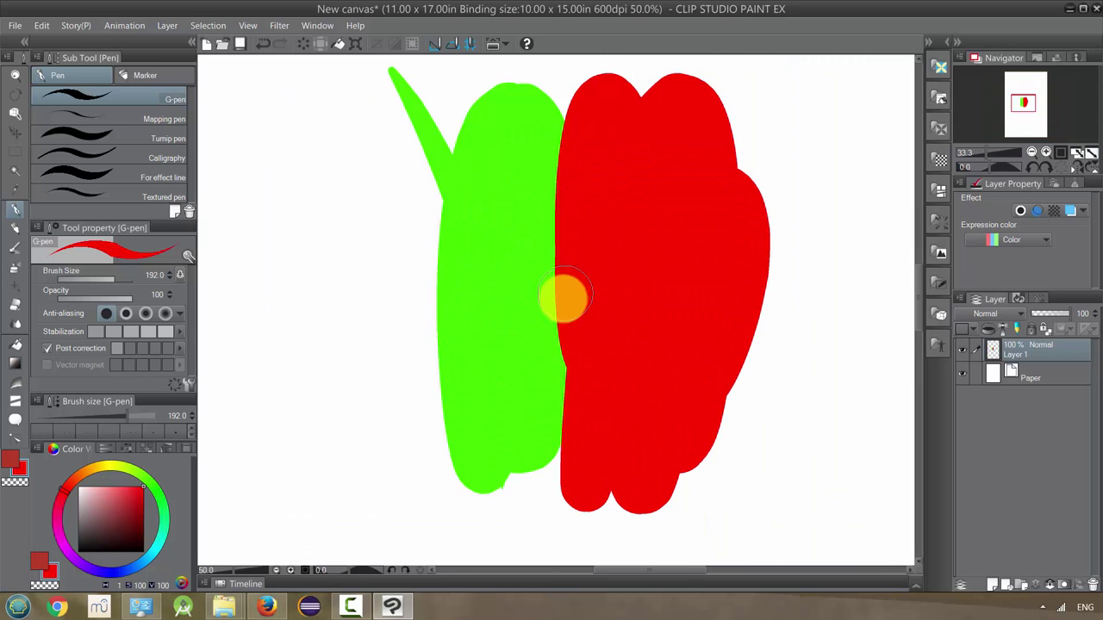
scroll(562, 296, "up", 1)
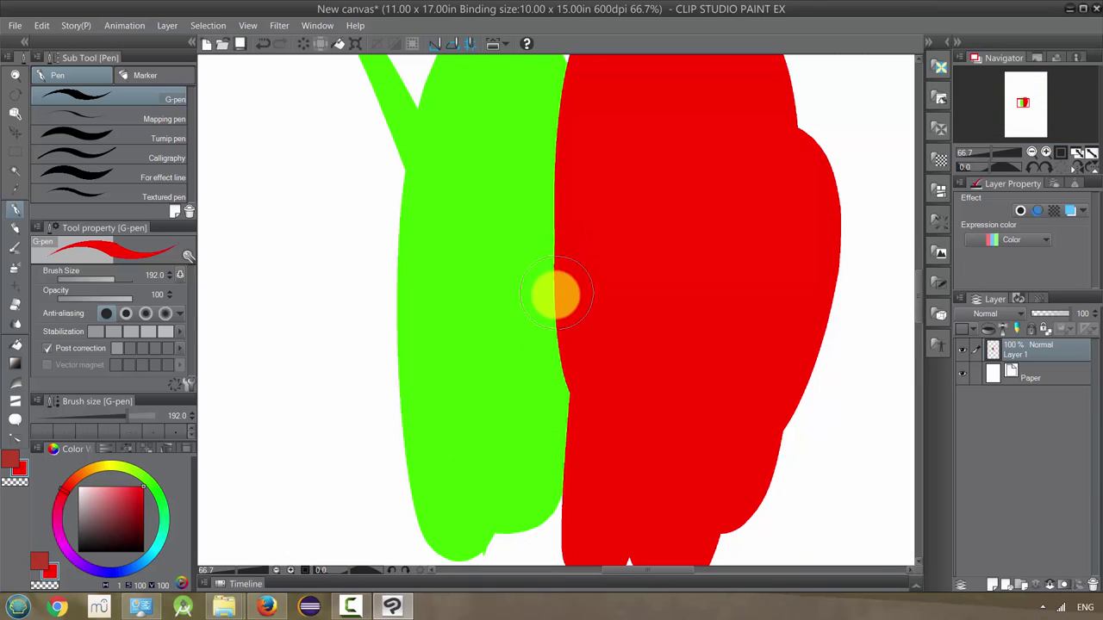
scroll(556, 296, "up", 2)
scroll(552, 295, "down", 2)
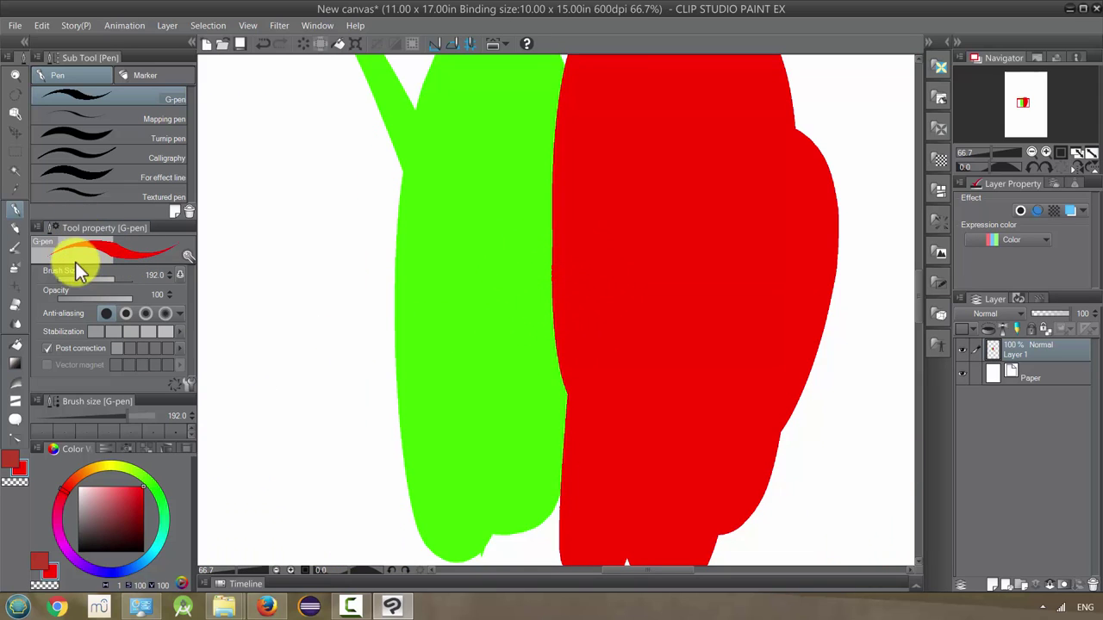
left_click(17, 326)
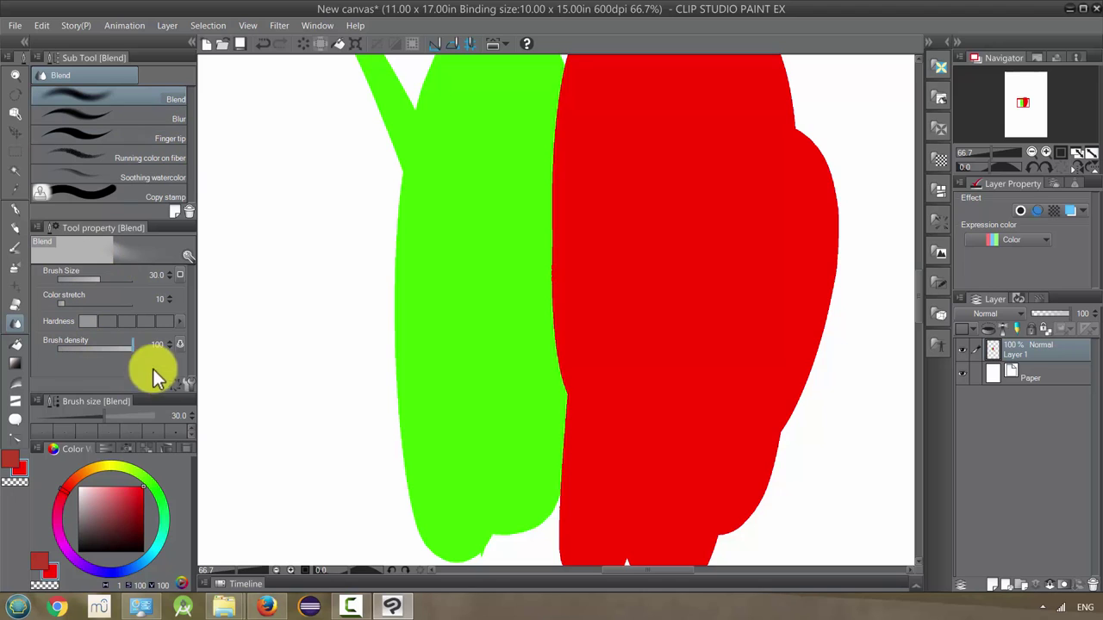
left_click(186, 384)
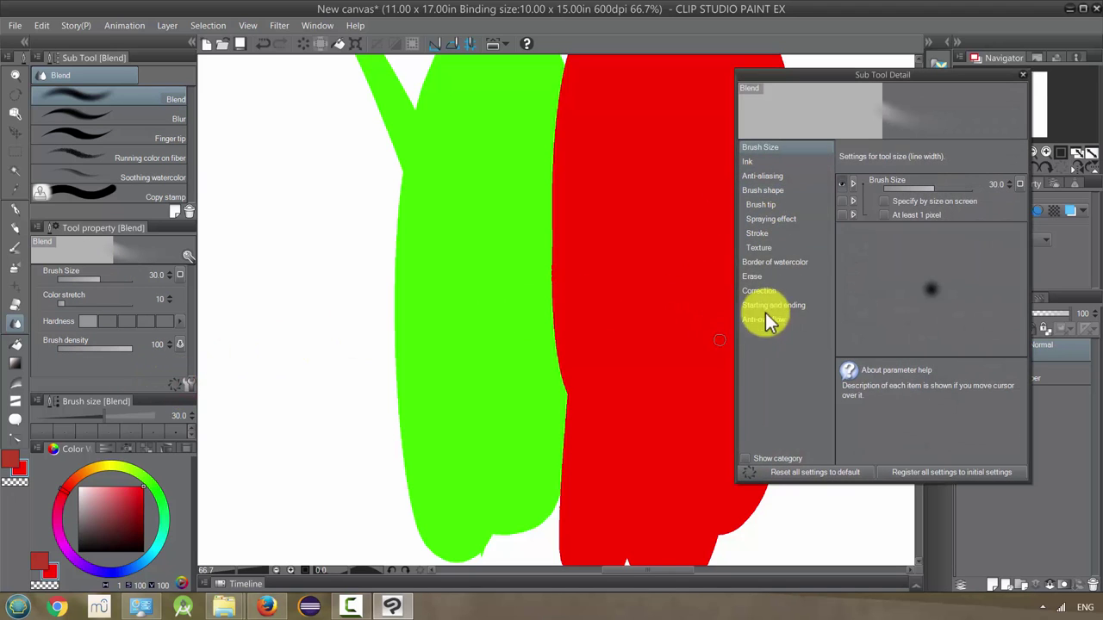
left_click(1023, 75)
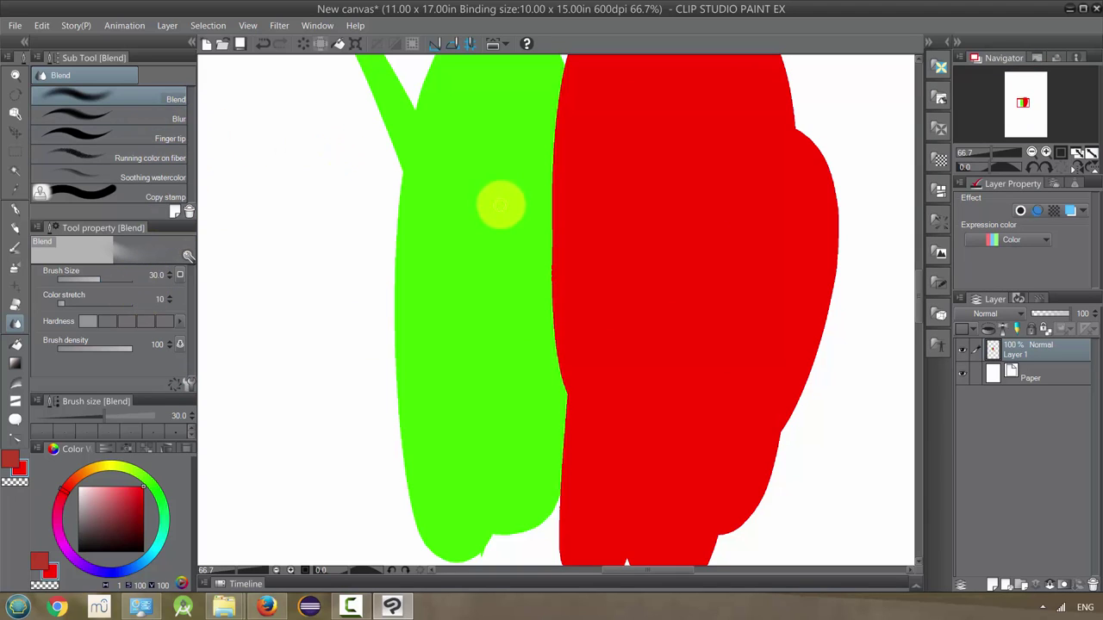
left_click_drag(99, 277, 112, 278)
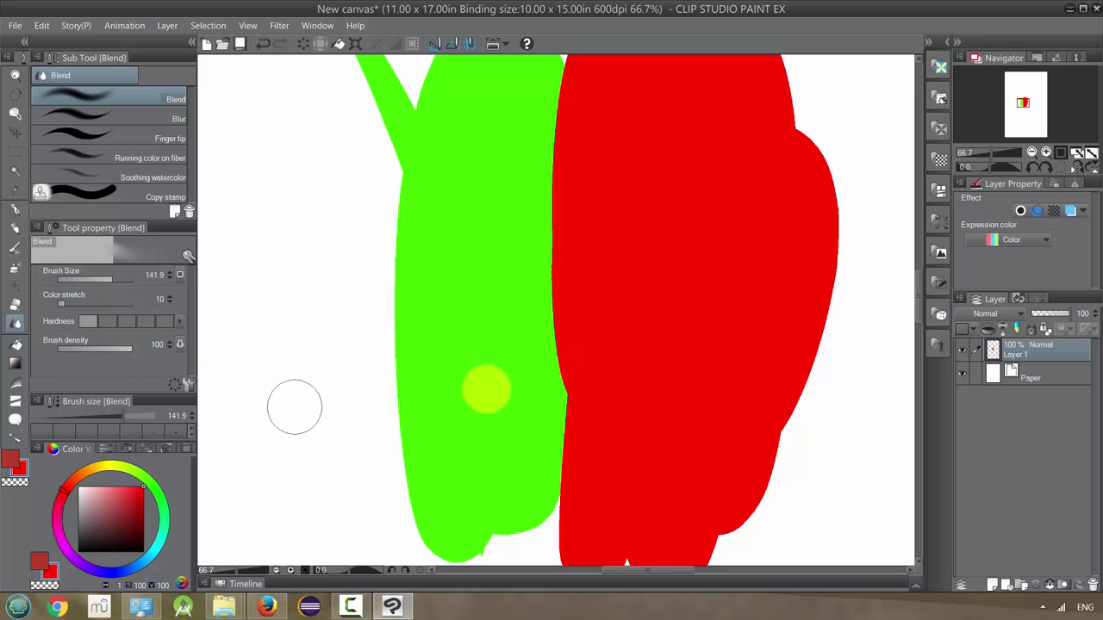
mouse_move(564, 378)
left_mouse_down()
mouse_move(547, 185)
mouse_move(560, 132)
left_mouse_up()
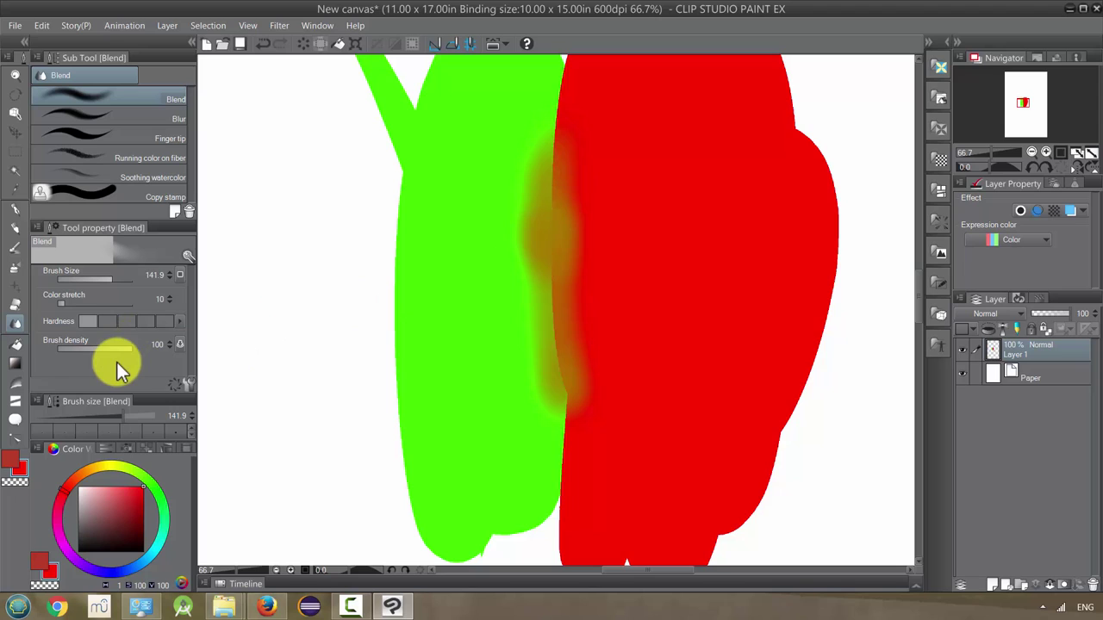
Lower the brush density to 37 and the color stretch to 4 while blending the upper part of the boundary.
left_click_drag(132, 351, 86, 352)
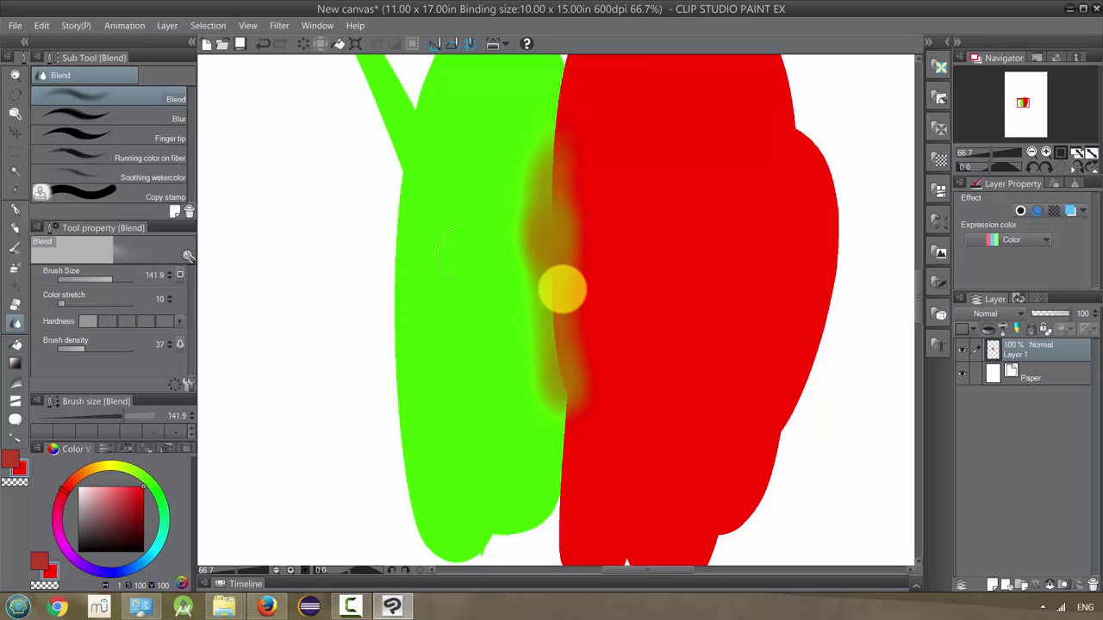
mouse_move(561, 285)
left_mouse_down()
mouse_move(532, 252)
mouse_move(550, 234)
mouse_move(550, 146)
mouse_move(564, 97)
left_mouse_up()
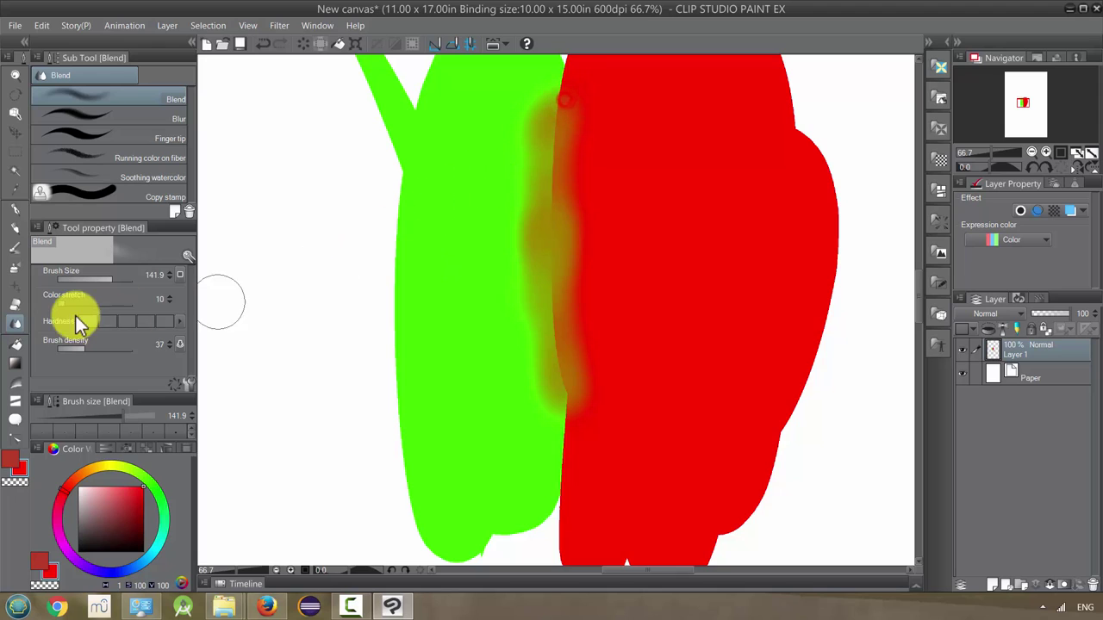
left_click(60, 303)
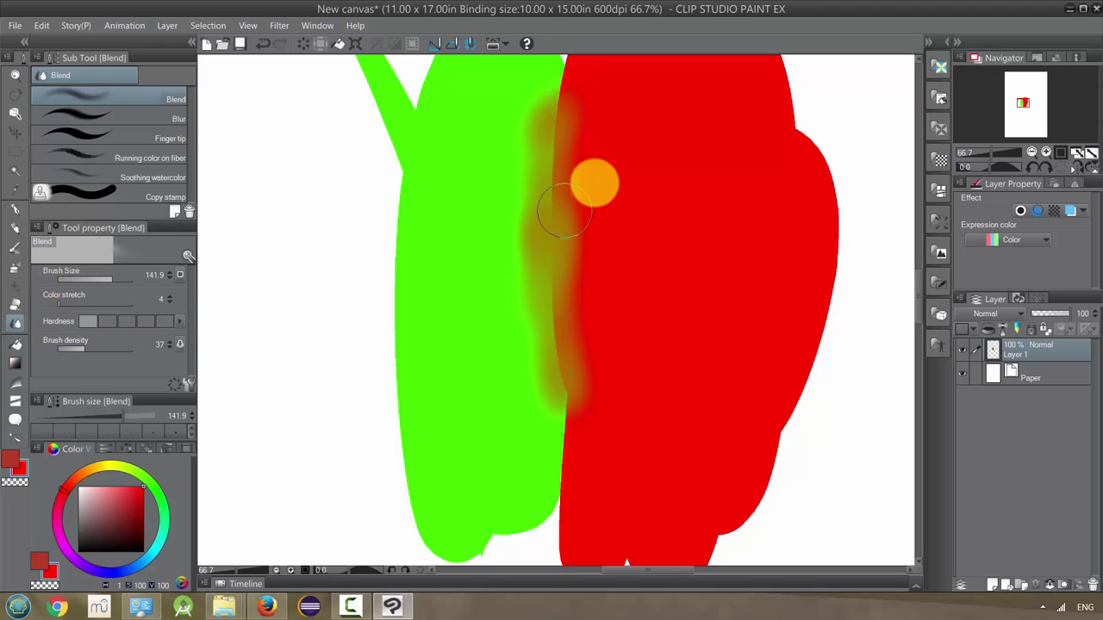
left_click_drag(581, 77, 554, 113)
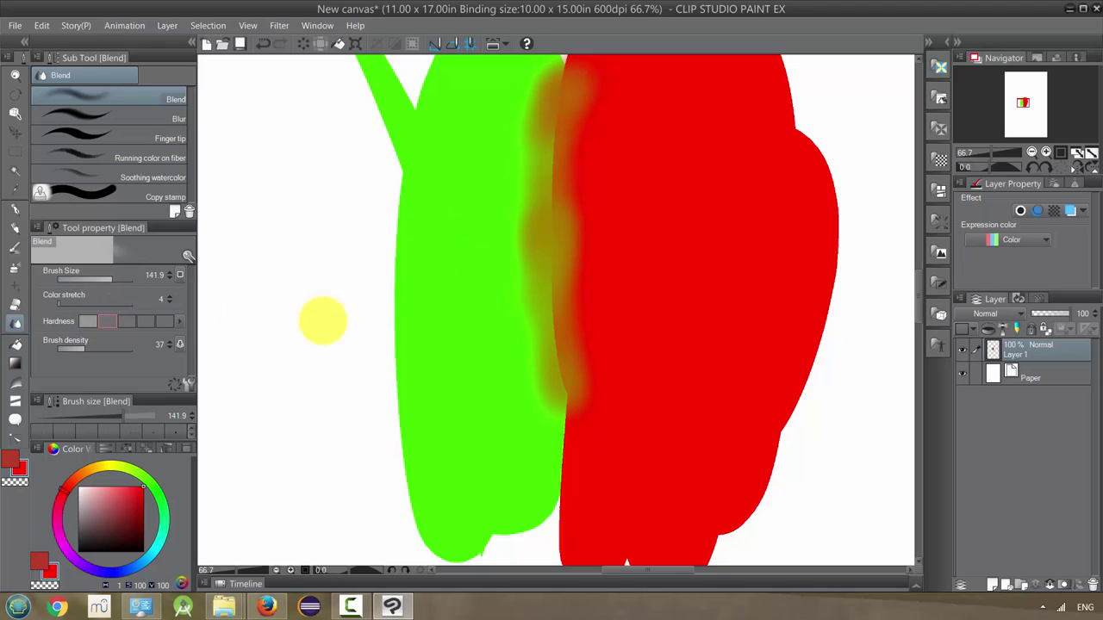
Extend the blending over the lower part and along the green side of the boundary.
mouse_move(553, 466)
left_mouse_down()
mouse_move(564, 438)
mouse_move(558, 472)
mouse_move(564, 418)
mouse_move(568, 501)
mouse_move(565, 369)
mouse_move(540, 267)
mouse_move(548, 312)
mouse_move(544, 186)
mouse_move(547, 194)
mouse_move(555, 180)
mouse_move(556, 231)
mouse_move(555, 216)
mouse_move(550, 247)
mouse_move(548, 214)
mouse_move(536, 276)
mouse_move(545, 255)
mouse_move(548, 400)
mouse_move(532, 321)
mouse_move(580, 488)
mouse_move(563, 478)
mouse_move(555, 418)
mouse_move(569, 418)
mouse_move(578, 302)
mouse_move(587, 427)
mouse_move(565, 320)
mouse_move(554, 284)
left_mouse_up()
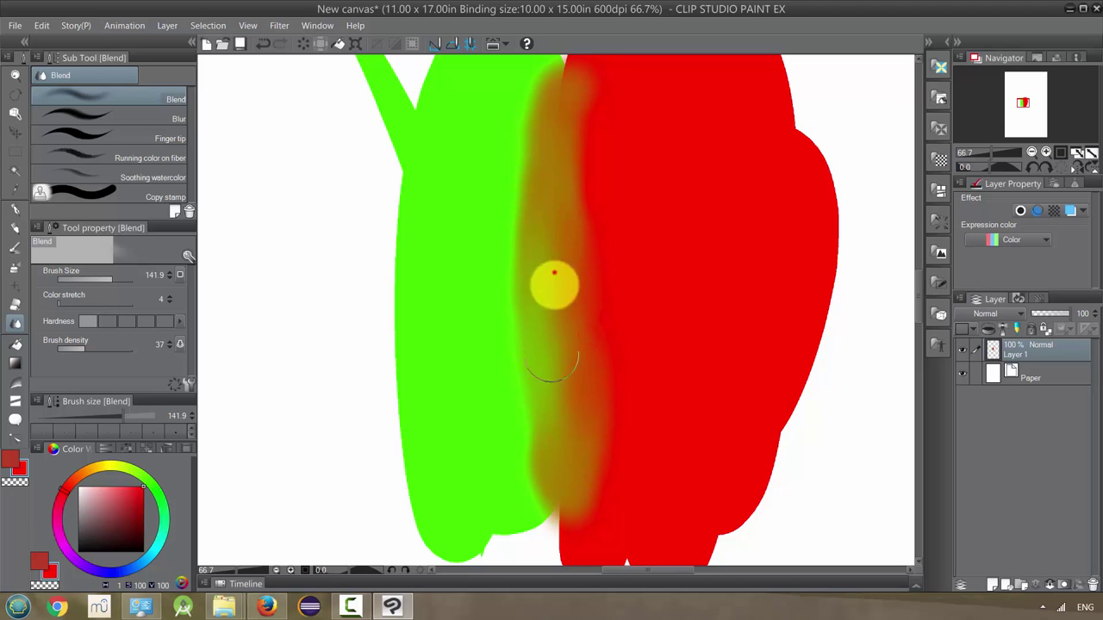
mouse_move(553, 345)
left_mouse_down()
mouse_move(558, 416)
mouse_move(533, 395)
mouse_move(555, 479)
mouse_move(572, 479)
mouse_move(556, 408)
left_mouse_up()
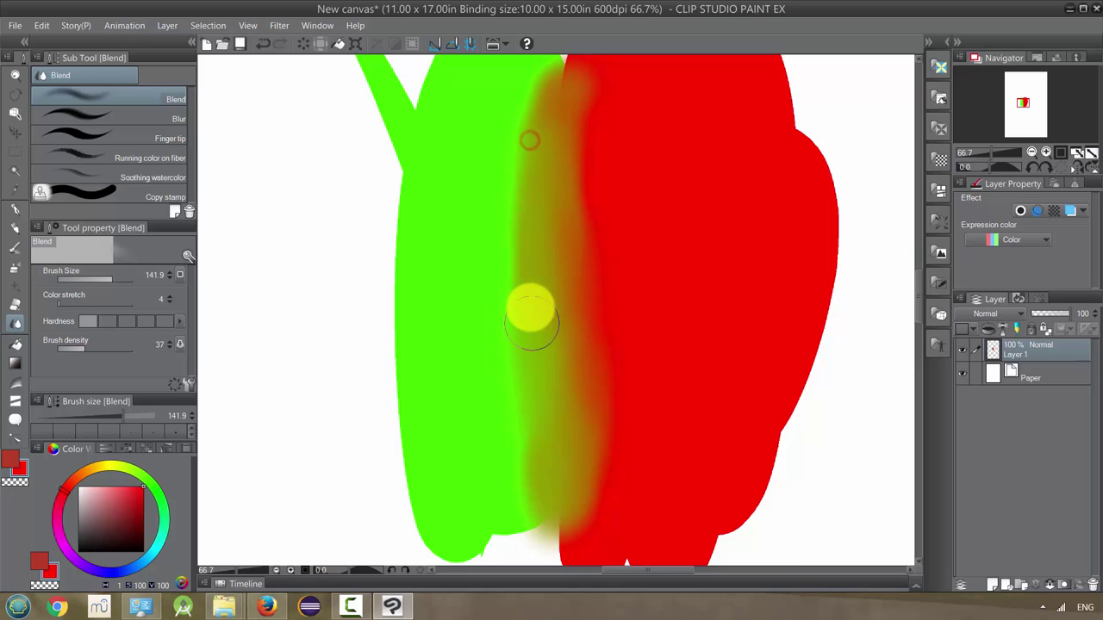
left_click_drag(530, 139, 540, 295)
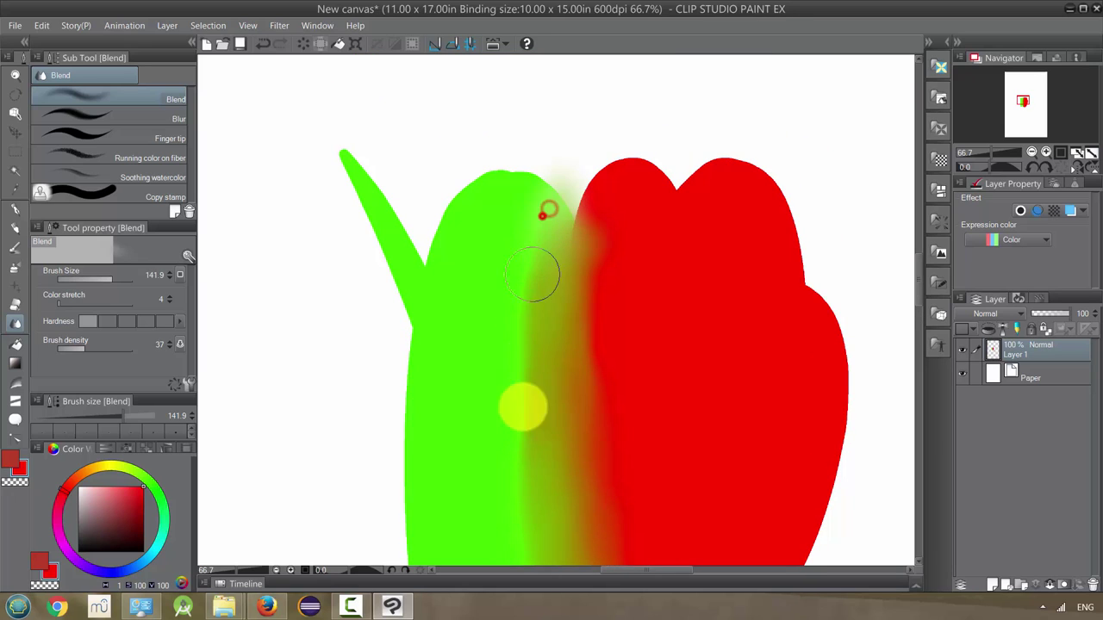
Smooth the colour transition at the upper end of the boundary, blending downward from the notch between the patches.
left_click_drag(523, 406, 523, 393)
left_click_drag(561, 174, 591, 275)
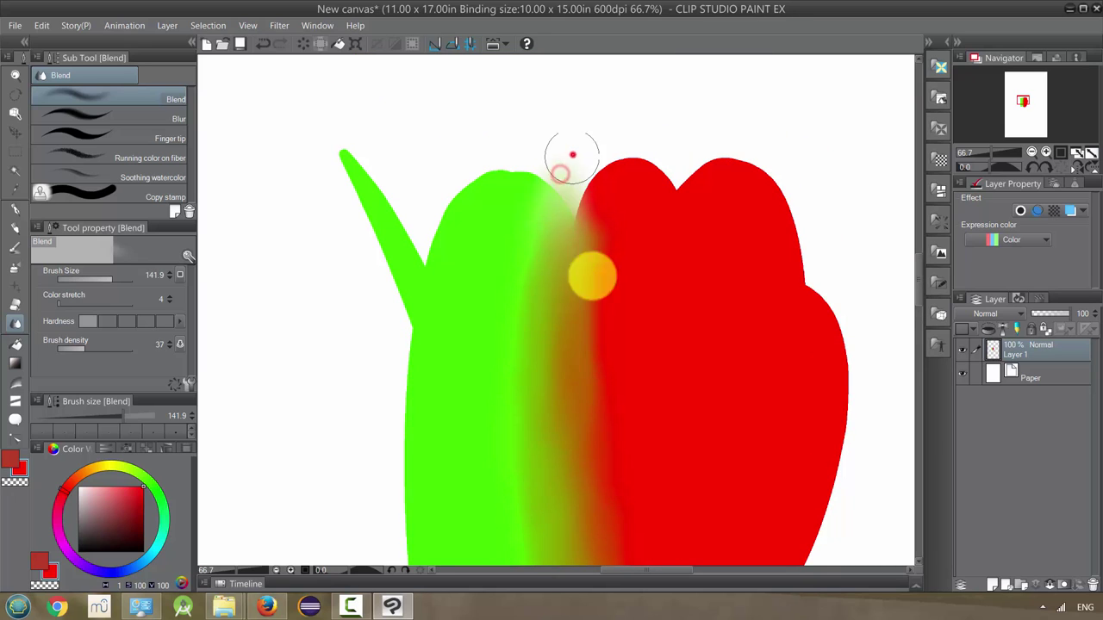
left_click_drag(571, 156, 598, 413)
left_click_drag(578, 236, 610, 388)
left_click_drag(586, 197, 606, 412)
mouse_move(587, 244)
left_mouse_down()
mouse_move(622, 451)
mouse_move(595, 426)
left_mouse_up()
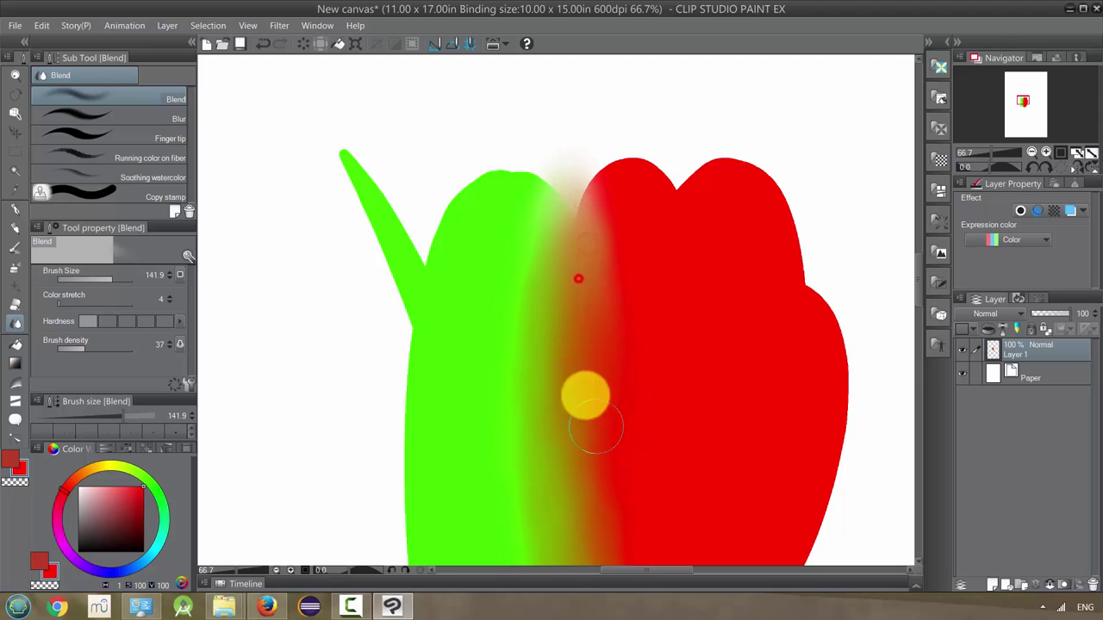
left_click_drag(550, 306, 579, 436)
mouse_move(544, 320)
left_mouse_down()
mouse_move(565, 434)
mouse_move(557, 270)
mouse_move(584, 457)
left_mouse_up()
left_click_drag(554, 337, 580, 399)
Blend repeatedly along the green-red boundary to soften it into a wider gradient.
key("space")
left_click_drag(578, 354, 556, 121)
mouse_move(545, 157)
left_mouse_down()
mouse_move(557, 268)
mouse_move(555, 253)
mouse_move(537, 319)
left_mouse_up()
left_click_drag(554, 190, 560, 258)
left_click_drag(561, 279, 539, 387)
mouse_move(534, 356)
left_mouse_down()
mouse_move(535, 389)
mouse_move(535, 459)
left_mouse_up()
key("space")
left_click_drag(540, 255, 543, 470)
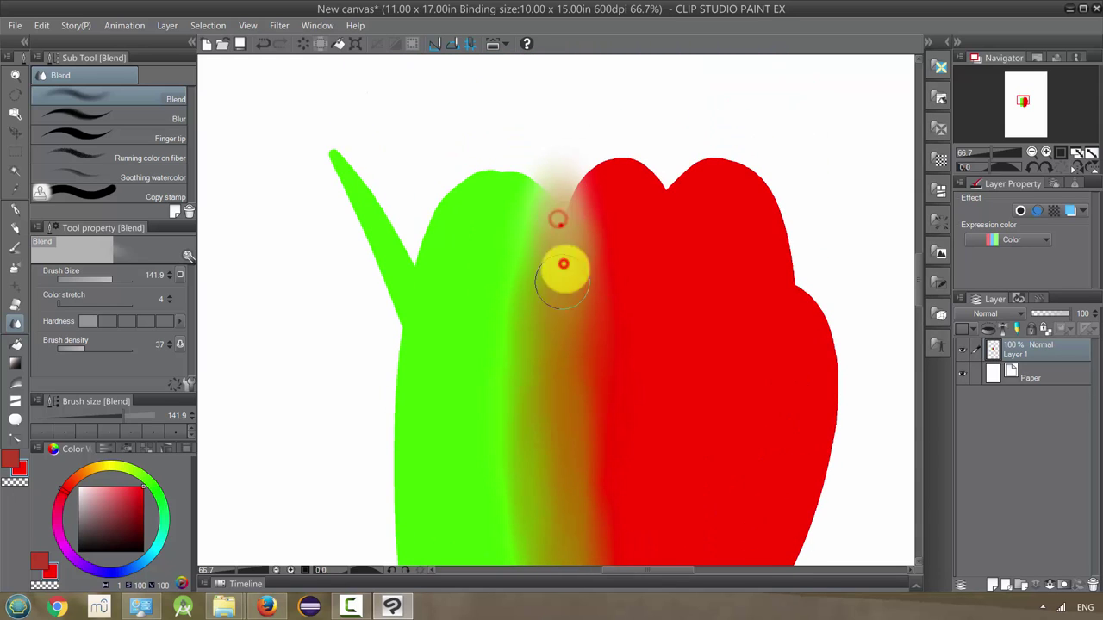
mouse_move(563, 237)
left_mouse_down()
mouse_move(566, 359)
mouse_move(553, 293)
left_mouse_up()
mouse_move(554, 255)
left_mouse_down()
mouse_move(562, 332)
mouse_move(541, 388)
left_mouse_up()
left_click_drag(539, 337, 526, 448)
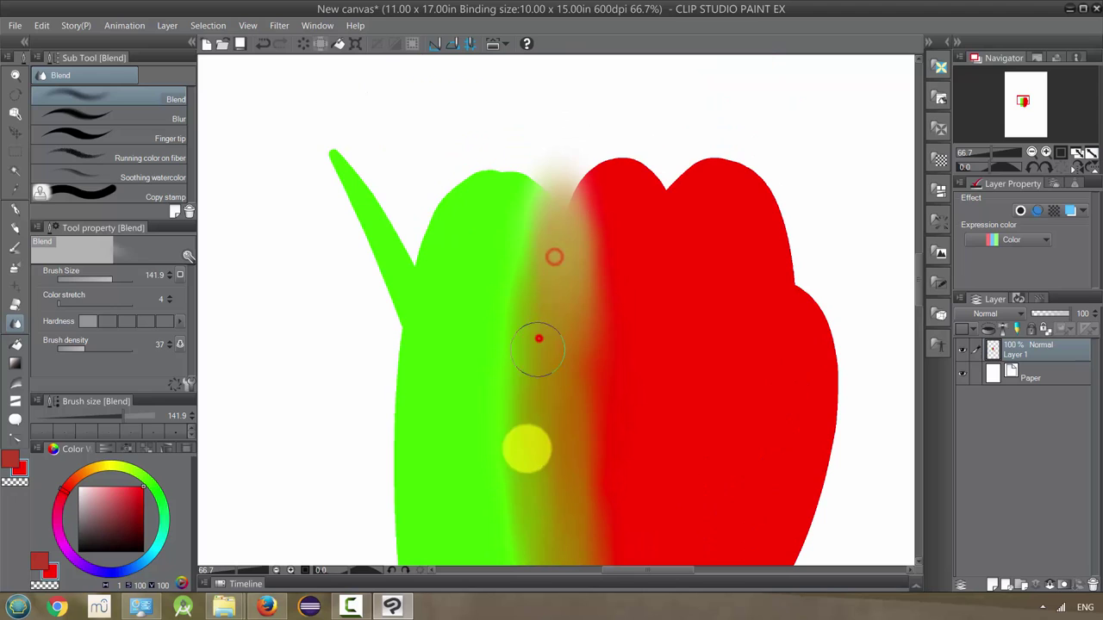
key("space")
left_click_drag(566, 345, 560, 175)
scroll(576, 266, "down", 1)
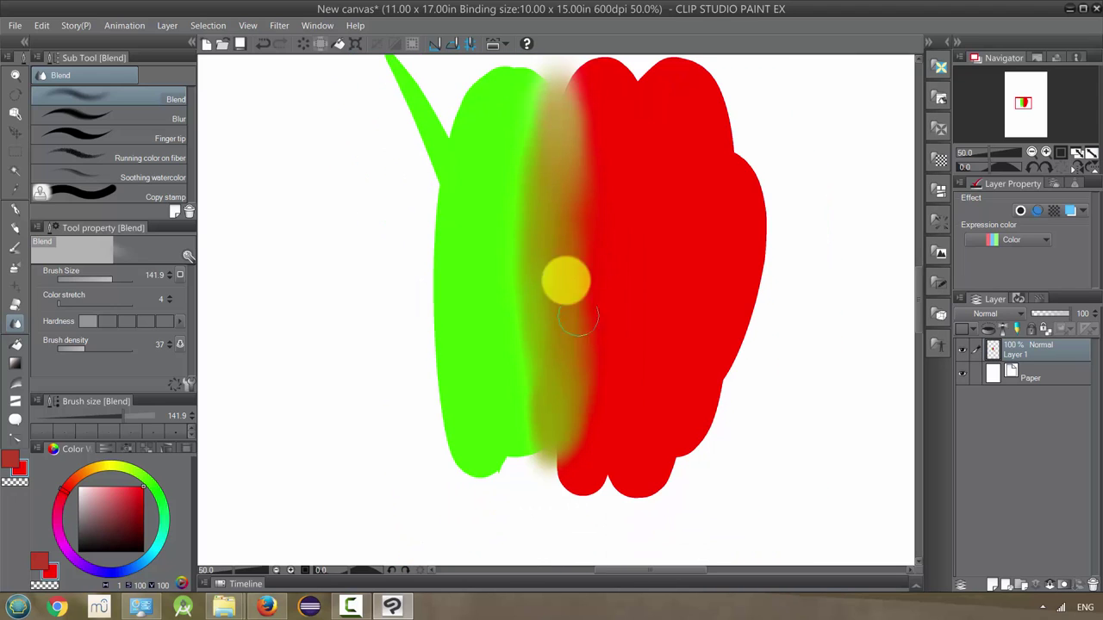
mouse_move(585, 315)
left_mouse_down()
mouse_move(577, 214)
mouse_move(549, 198)
mouse_move(568, 209)
mouse_move(560, 184)
mouse_move(555, 234)
mouse_move(549, 151)
mouse_move(551, 209)
mouse_move(476, 317)
mouse_move(348, 380)
mouse_move(72, 329)
mouse_move(226, 349)
left_mouse_up()
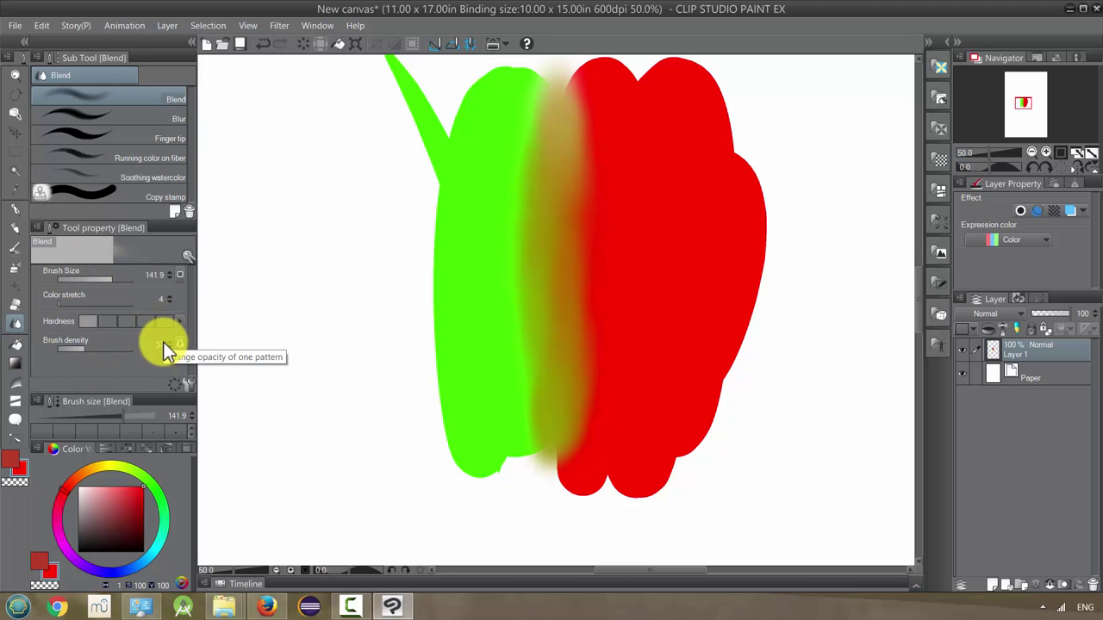
Switch to the Blur tool and undo the blending strokes made after the first pass along the colour boundary.
left_click(138, 120)
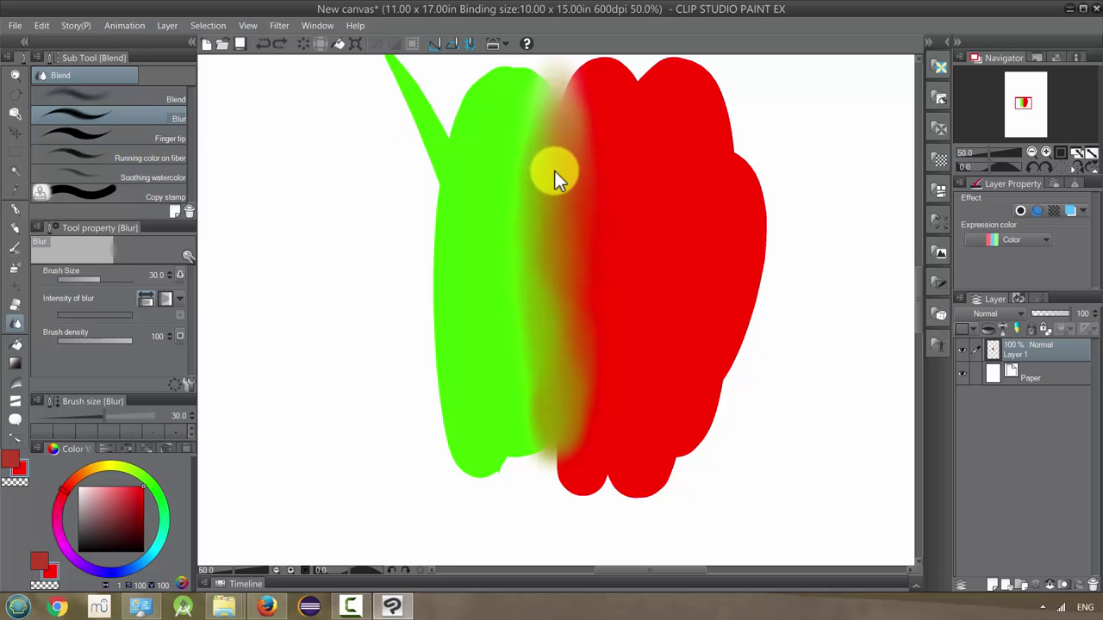
key("ctrl+z")
key("ctrl+z")
key("ctrl+z")
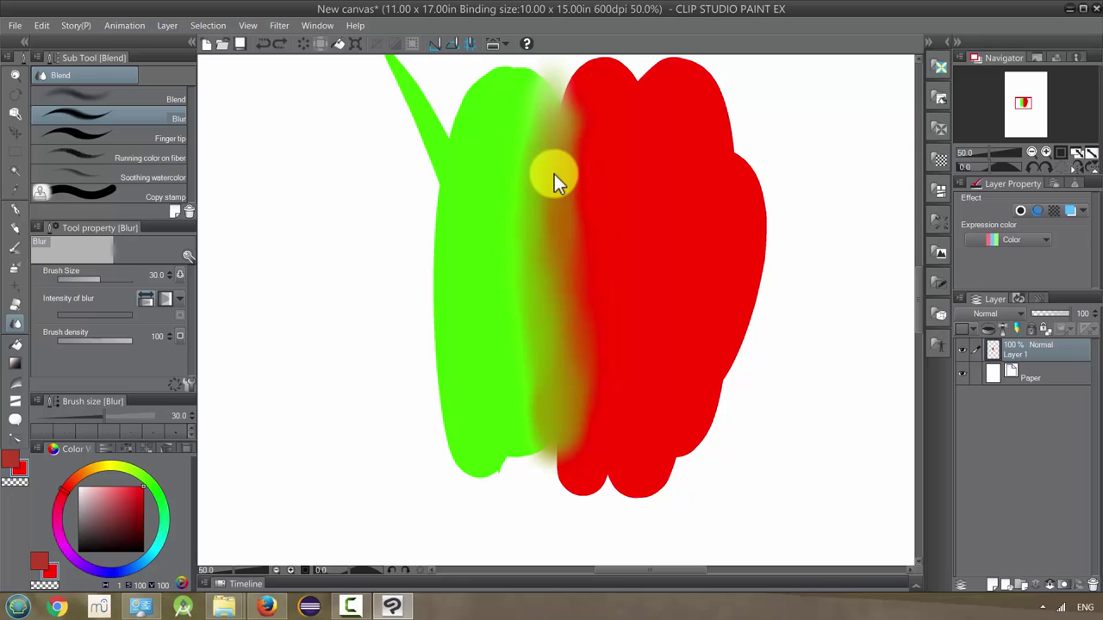
key("ctrl+z")
key("ctrl+z")
key("ctrl+z")
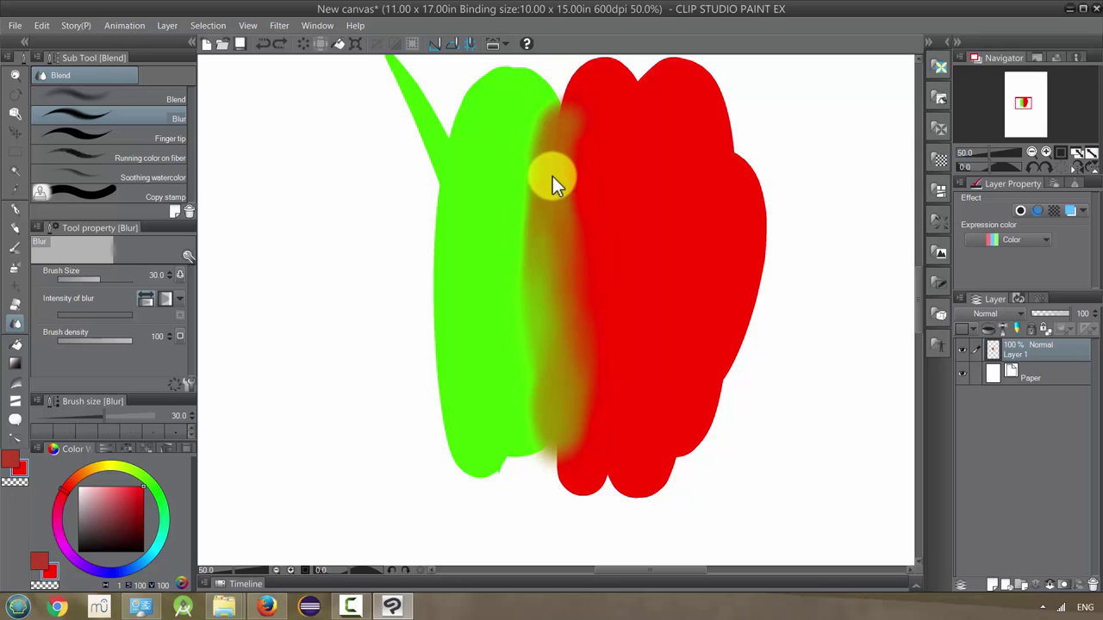
key("ctrl+z")
key("ctrl+z")
key("ctrl+z")
key("ctrl+z")
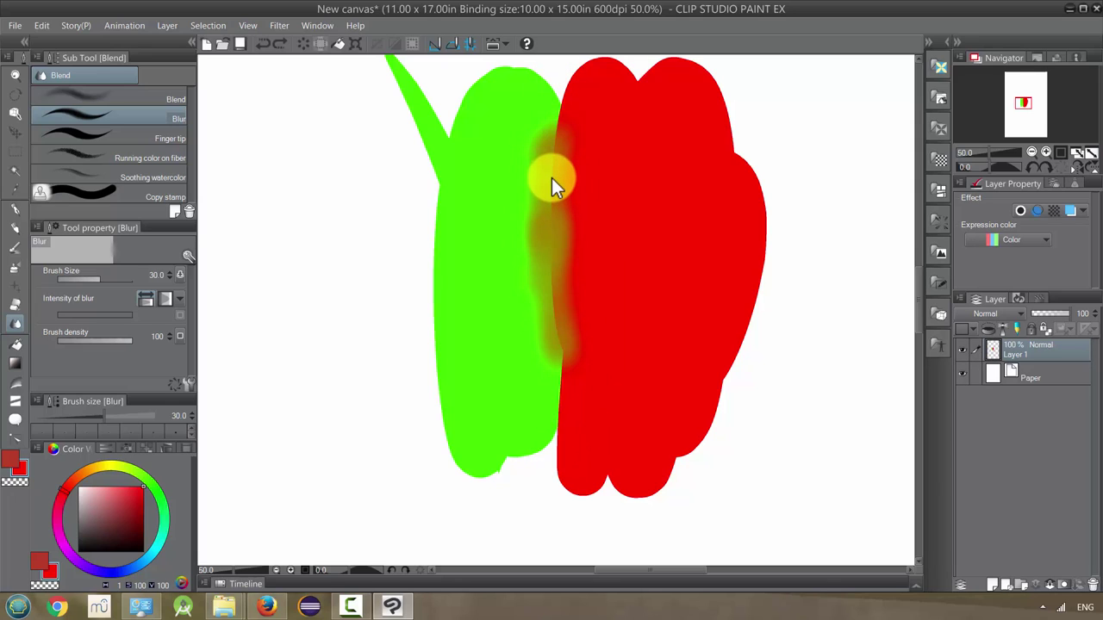
key("ctrl+z")
key("ctrl+z")
key("ctrl+z")
key("ctrl+z")
key("ctrl+z")
key("ctrl+z")
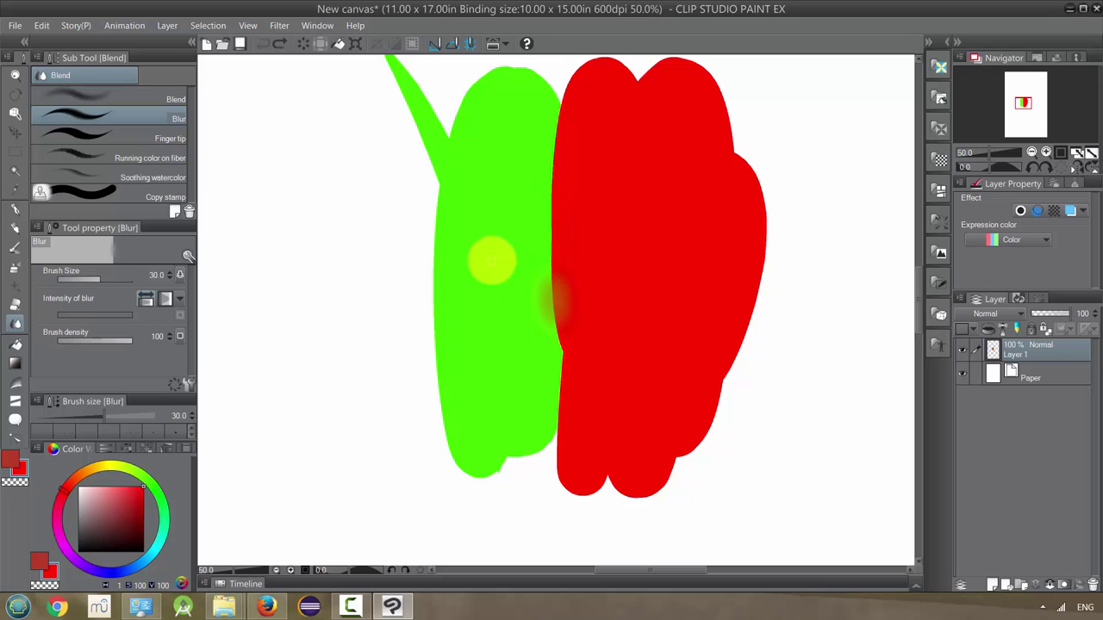
left_click_drag(558, 367, 549, 159)
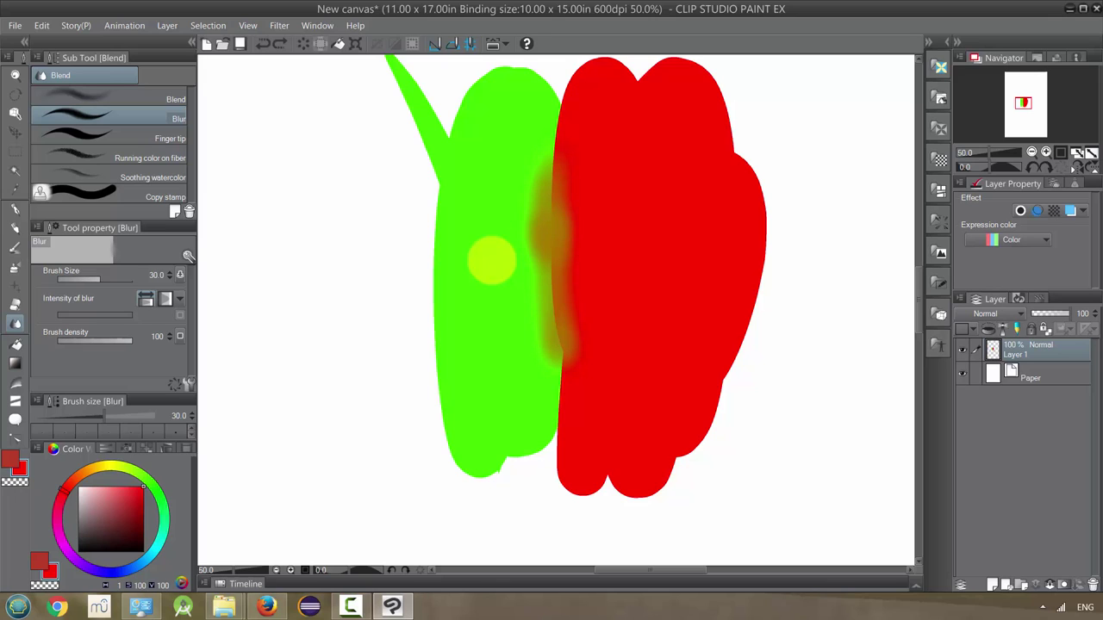
Undo the remaining boundary strokes back to the first smudge, and blur the upper part of the green-red boundary.
key("ctrl+z")
key("ctrl+z")
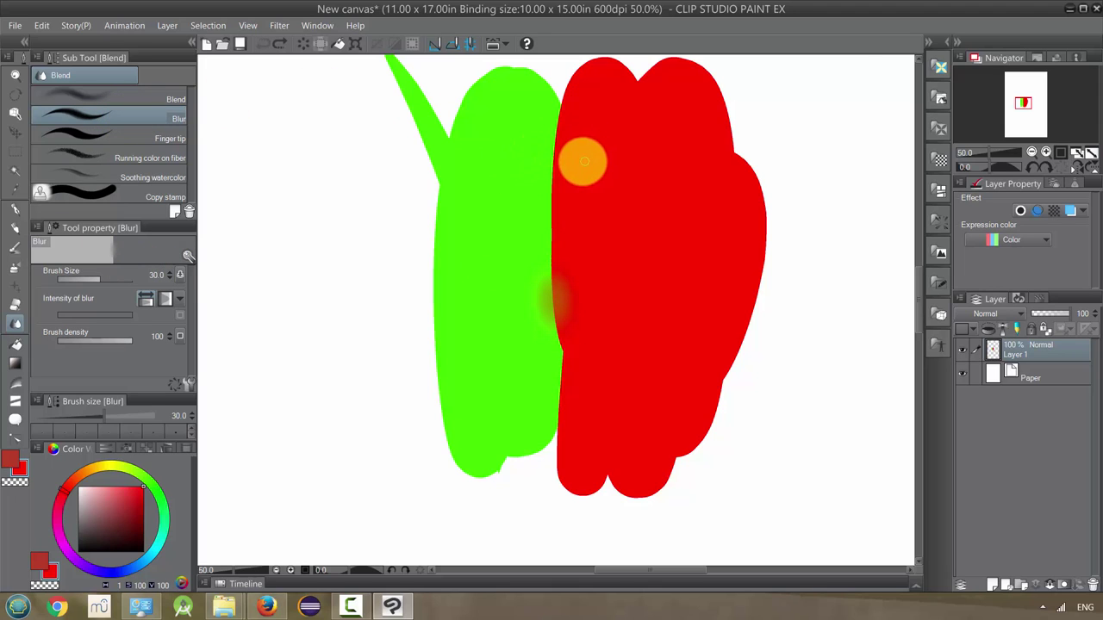
scroll(586, 159, "up", 2)
scroll(576, 168, "up", 2)
mouse_move(448, 227)
left_mouse_down()
mouse_move(468, 250)
mouse_move(455, 295)
mouse_move(477, 245)
mouse_move(474, 225)
mouse_move(471, 393)
mouse_move(497, 297)
mouse_move(488, 318)
mouse_move(430, 341)
mouse_move(509, 164)
mouse_move(416, 234)
mouse_move(457, 196)
mouse_move(490, 273)
left_mouse_up()
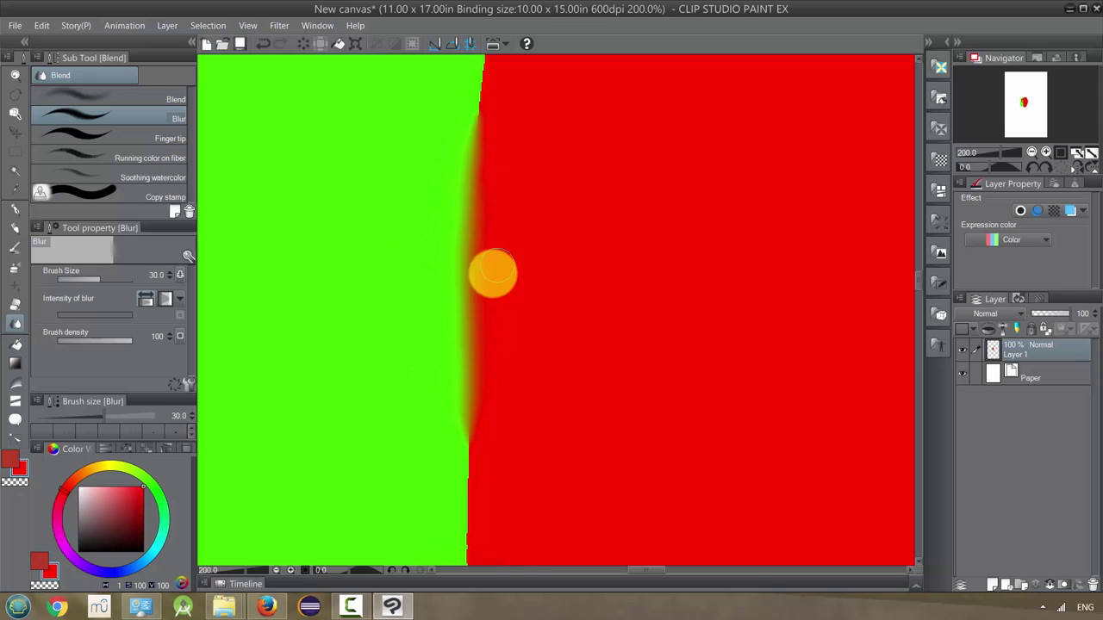
Smudge the upper green-red boundary upward with the Finger tip sub tool.
left_click(150, 136)
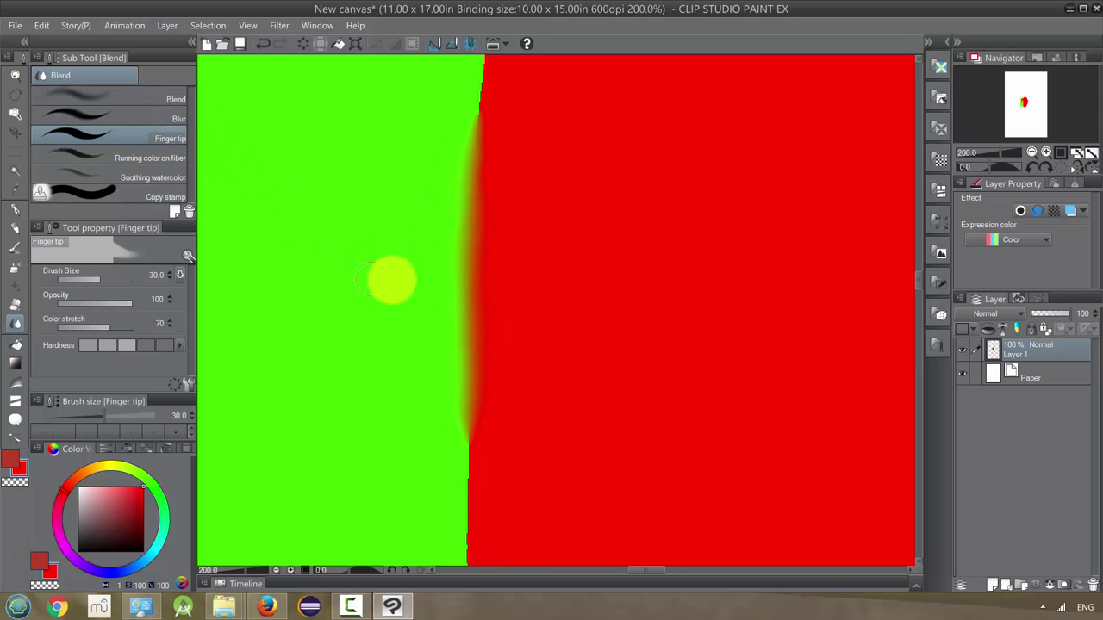
scroll(414, 292, "down", 2)
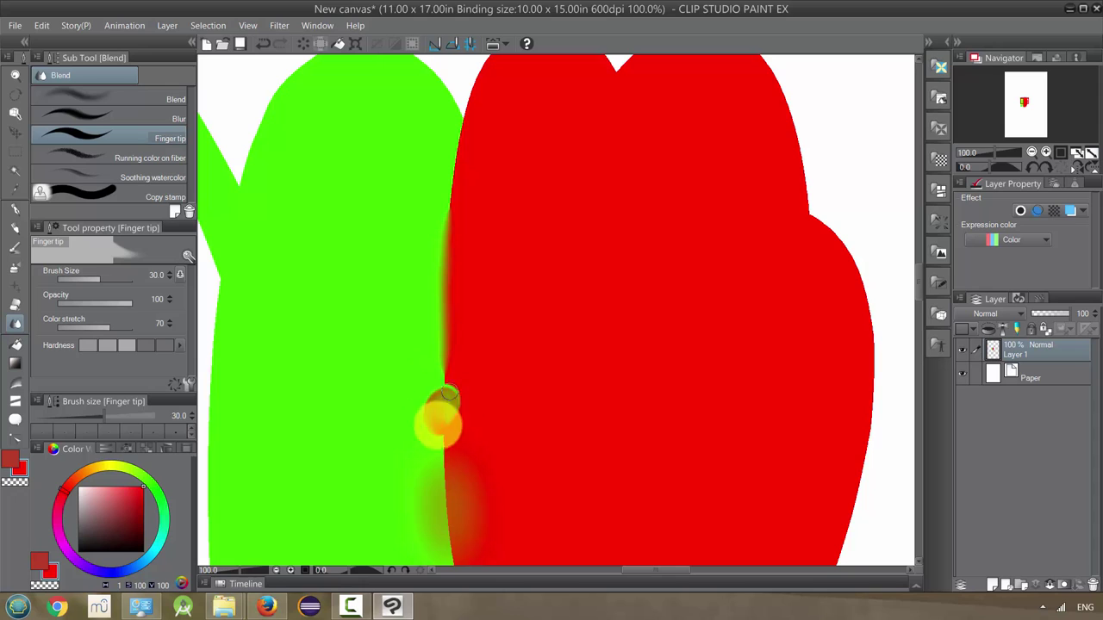
left_click_drag(446, 412, 447, 345)
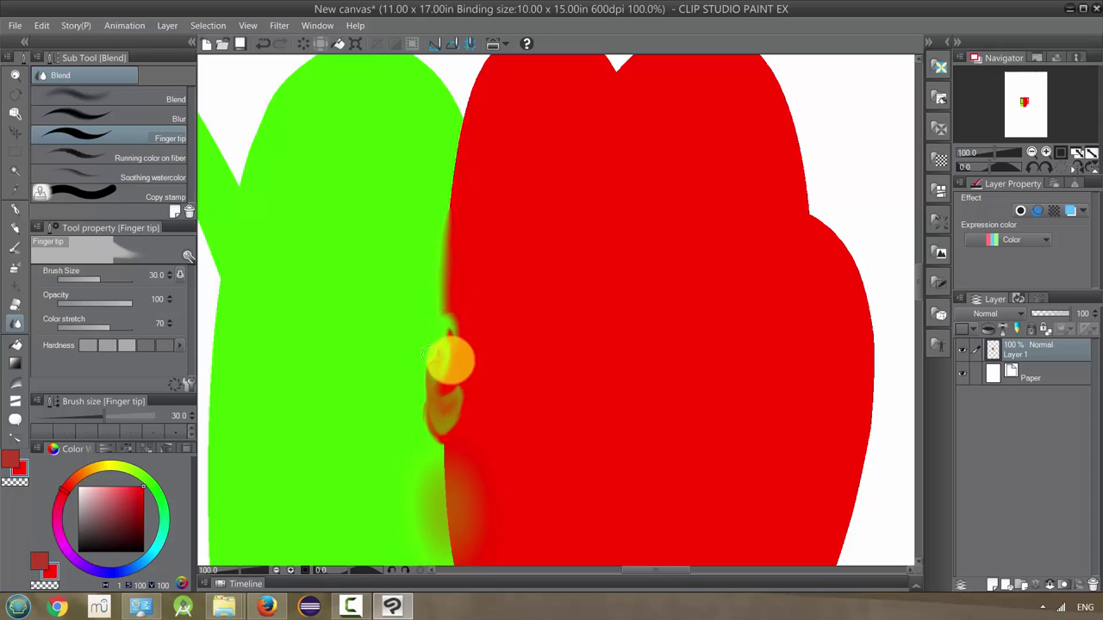
mouse_move(428, 353)
left_mouse_down()
mouse_move(444, 282)
mouse_move(456, 311)
mouse_move(450, 258)
mouse_move(467, 170)
mouse_move(454, 253)
mouse_move(439, 195)
mouse_move(444, 287)
left_mouse_up()
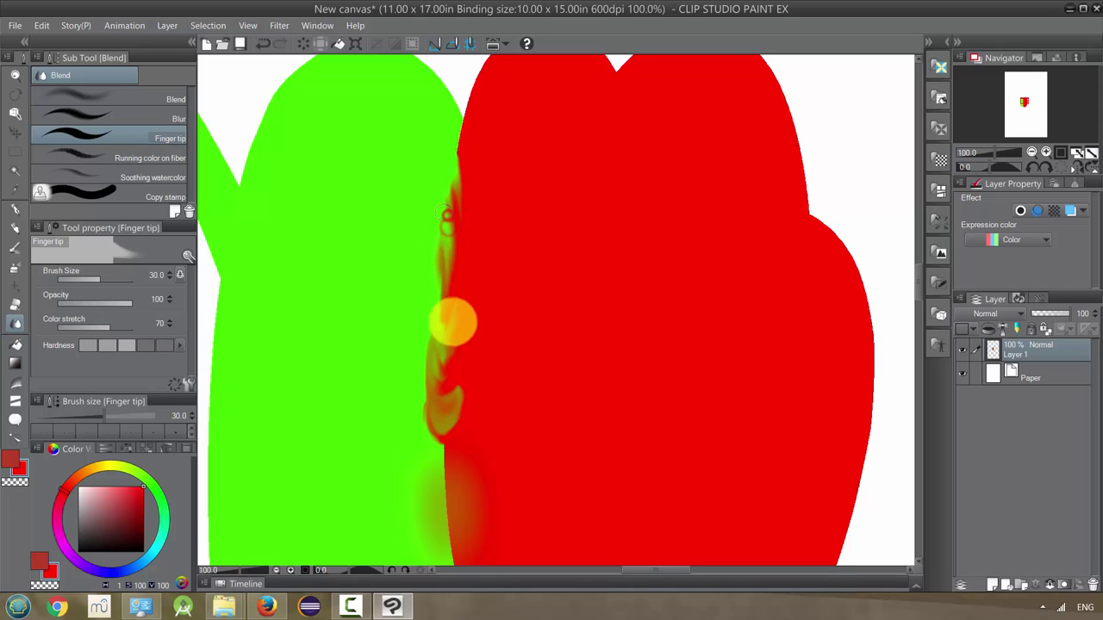
Mix the colours along the boundary below the blended smudge with the Running color on fiber sub tool.
left_click(149, 159)
scroll(450, 322, "down", 1)
left_click_drag(450, 323, 447, 187)
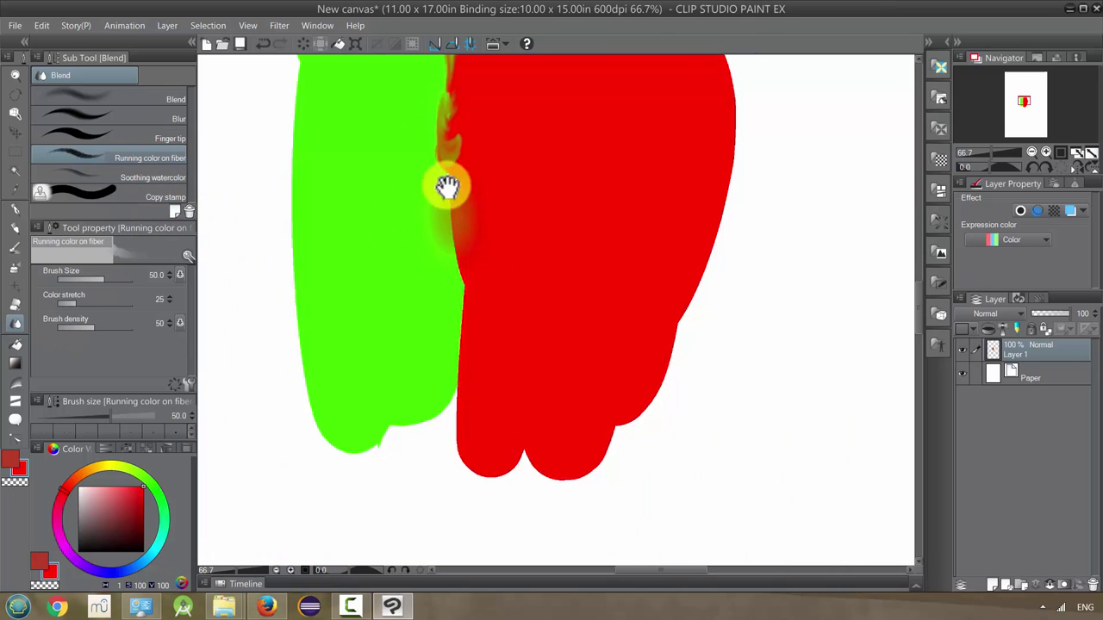
scroll(460, 301, "up", 4)
mouse_move(458, 302)
left_mouse_down()
mouse_move(468, 308)
mouse_move(471, 247)
mouse_move(460, 278)
mouse_move(468, 394)
mouse_move(458, 366)
mouse_move(451, 423)
mouse_move(439, 419)
mouse_move(459, 399)
mouse_move(450, 385)
mouse_move(435, 395)
mouse_move(447, 251)
mouse_move(468, 330)
left_mouse_up()
scroll(470, 335, "down", 1)
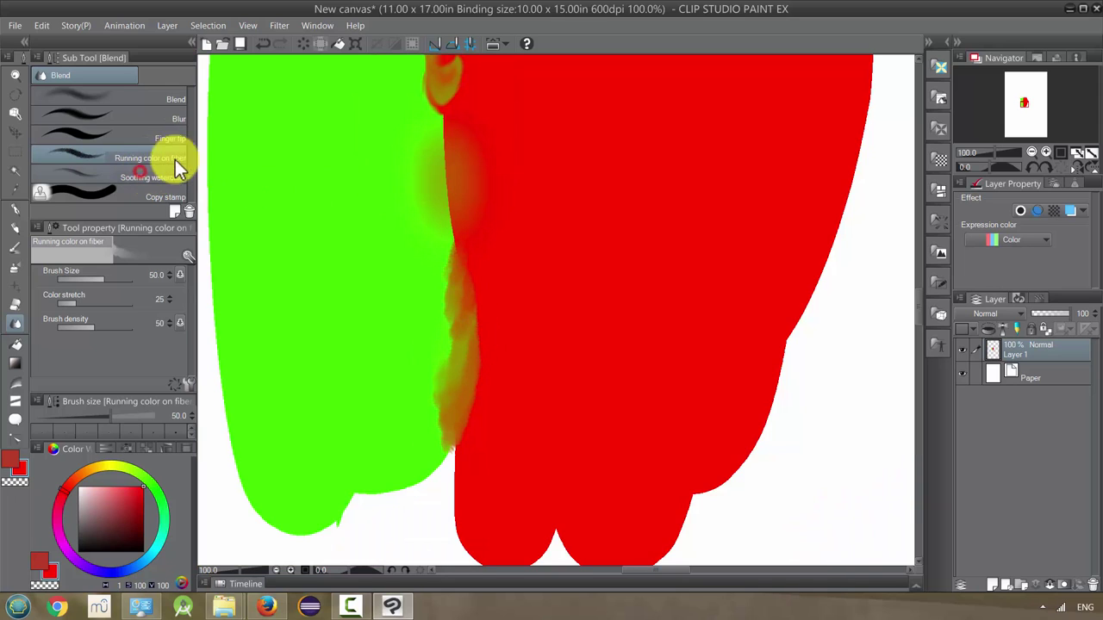
Blend the lower green-red boundary with the Soothing watercolor sub tool, working back and forth across the edge.
left_click(152, 177)
mouse_move(456, 387)
left_mouse_down()
mouse_move(494, 298)
mouse_move(489, 325)
mouse_move(470, 318)
mouse_move(460, 370)
left_mouse_up()
scroll(458, 374, "up", 2)
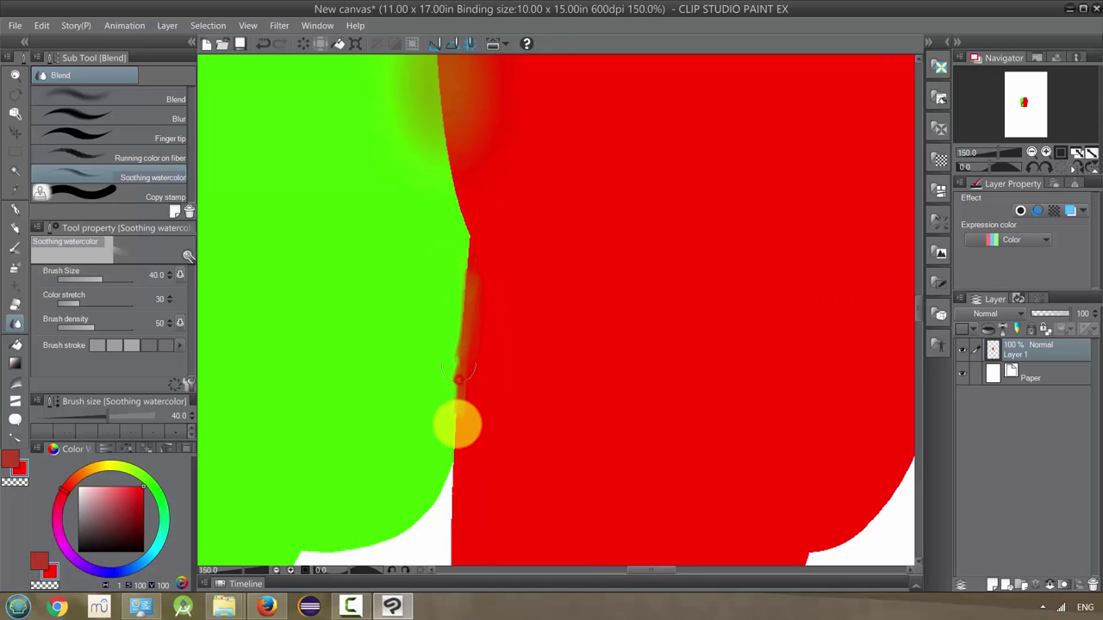
mouse_move(452, 422)
left_mouse_down()
mouse_move(451, 436)
mouse_move(458, 207)
mouse_move(465, 293)
mouse_move(446, 371)
mouse_move(460, 411)
mouse_move(469, 334)
mouse_move(460, 201)
mouse_move(451, 207)
mouse_move(469, 419)
left_mouse_up()
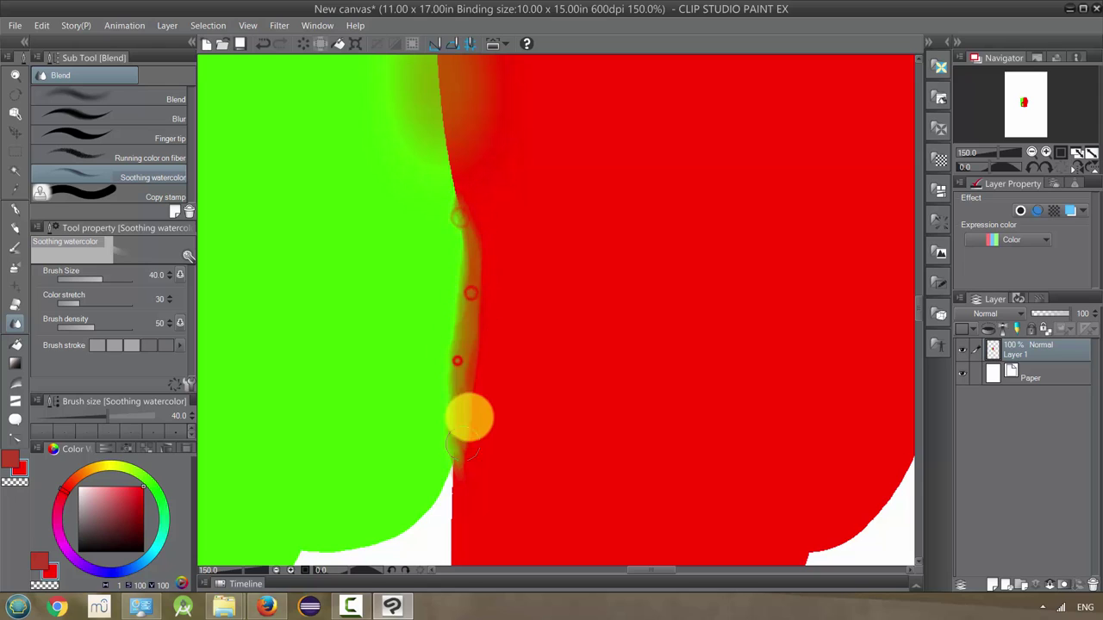
Undo all the test strokes along the boundary except the first blended smudge.
scroll(477, 387, "down", 1)
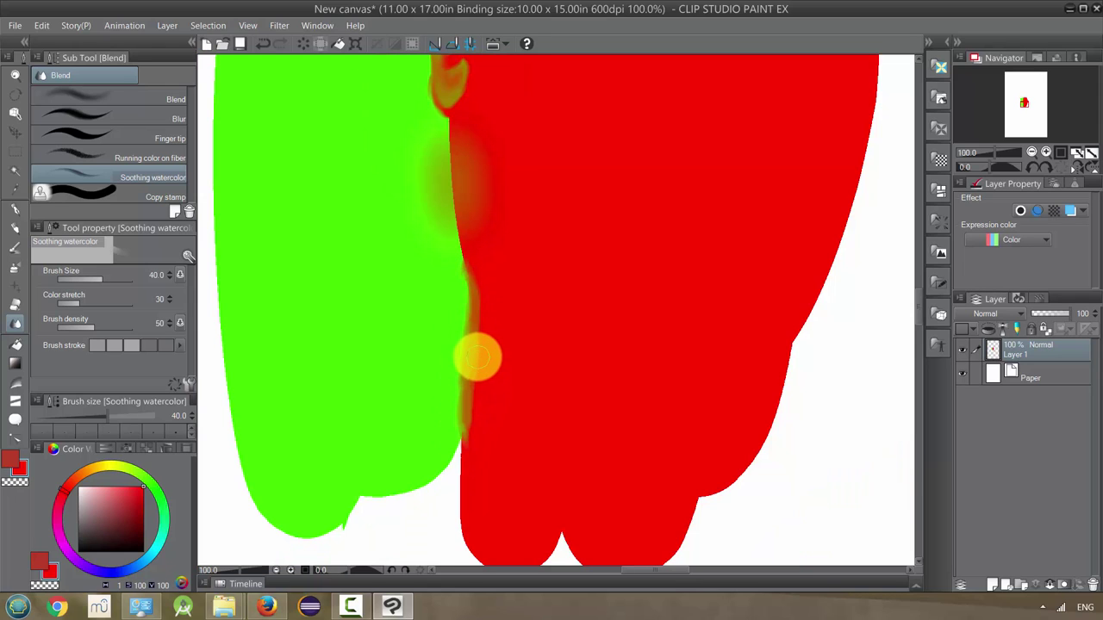
key("ctrl+z")
key("ctrl+z")
key("ctrl+z")
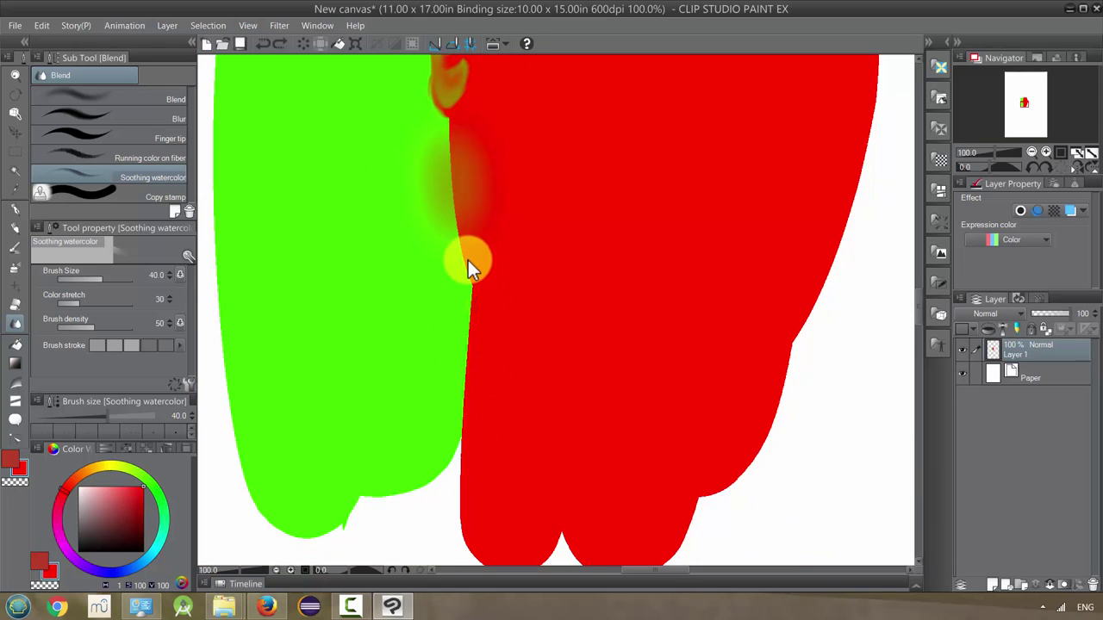
key("ctrl+z")
scroll(475, 320, "up", 1)
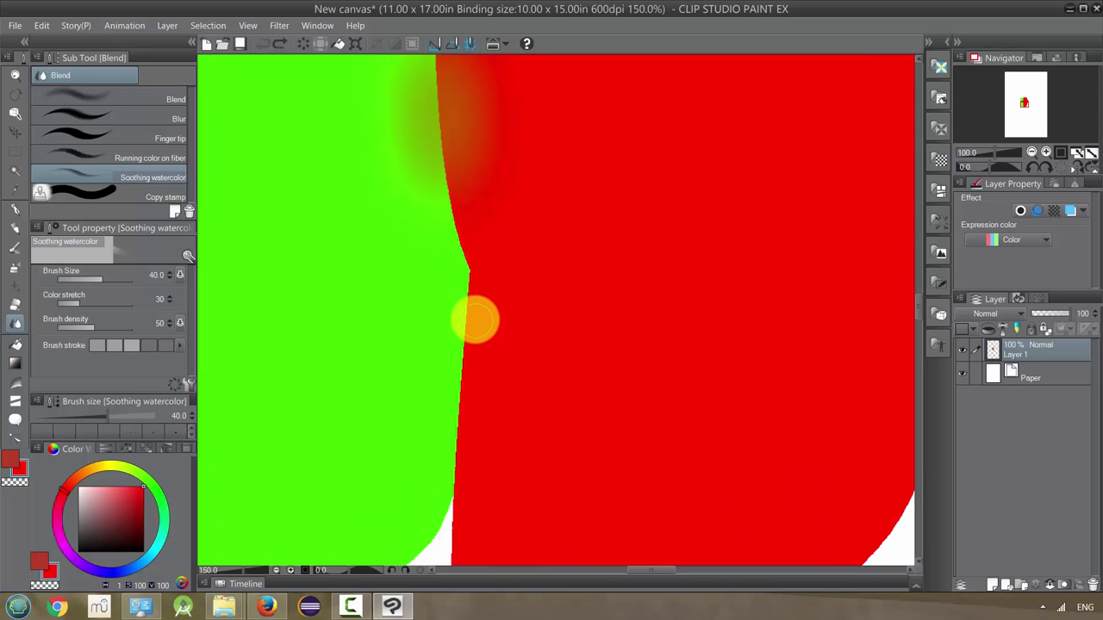
scroll(478, 316, "down", 1)
scroll(474, 315, "down", 1)
left_click_drag(490, 322, 490, 347)
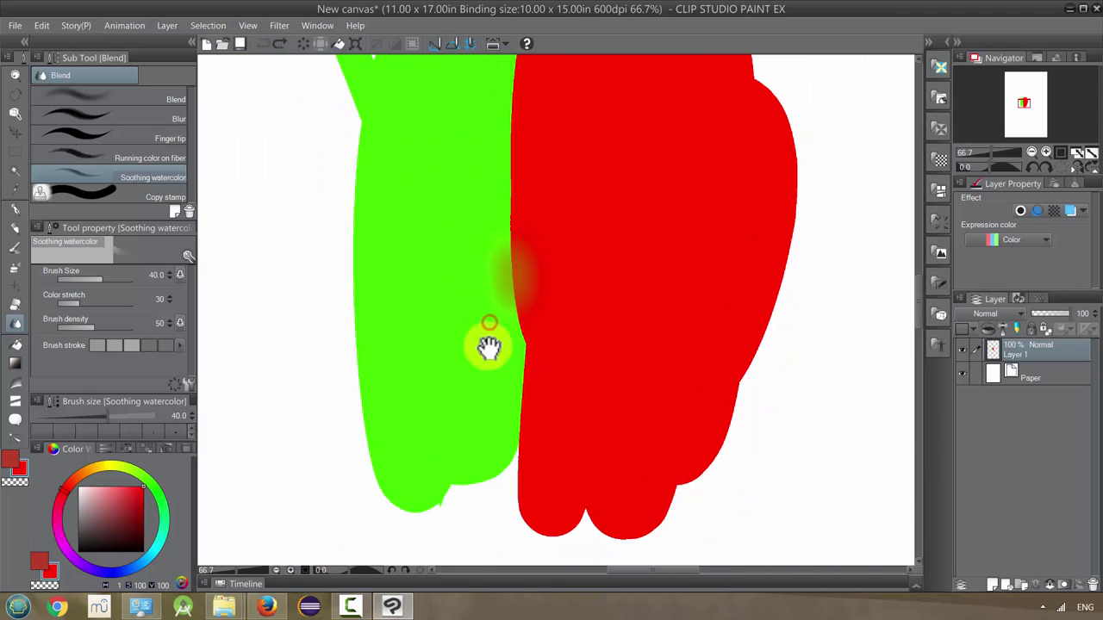
Switch to the Copy stamp sub tool, set its brush size to 83.6, and try stamping on the boundary without a copy source.
left_click(119, 195)
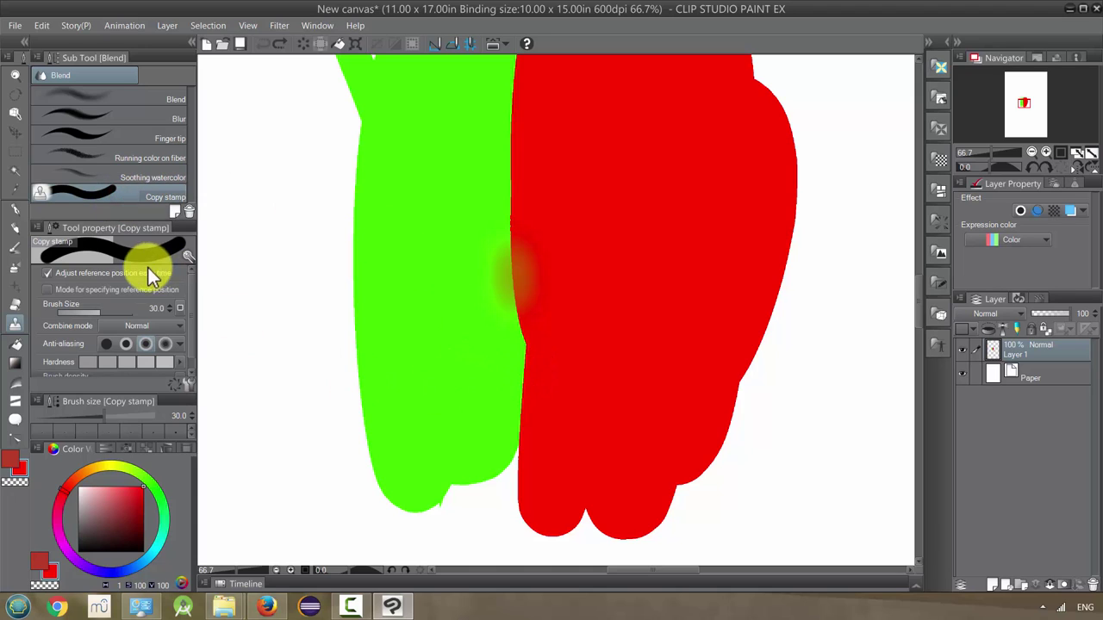
left_click(107, 311)
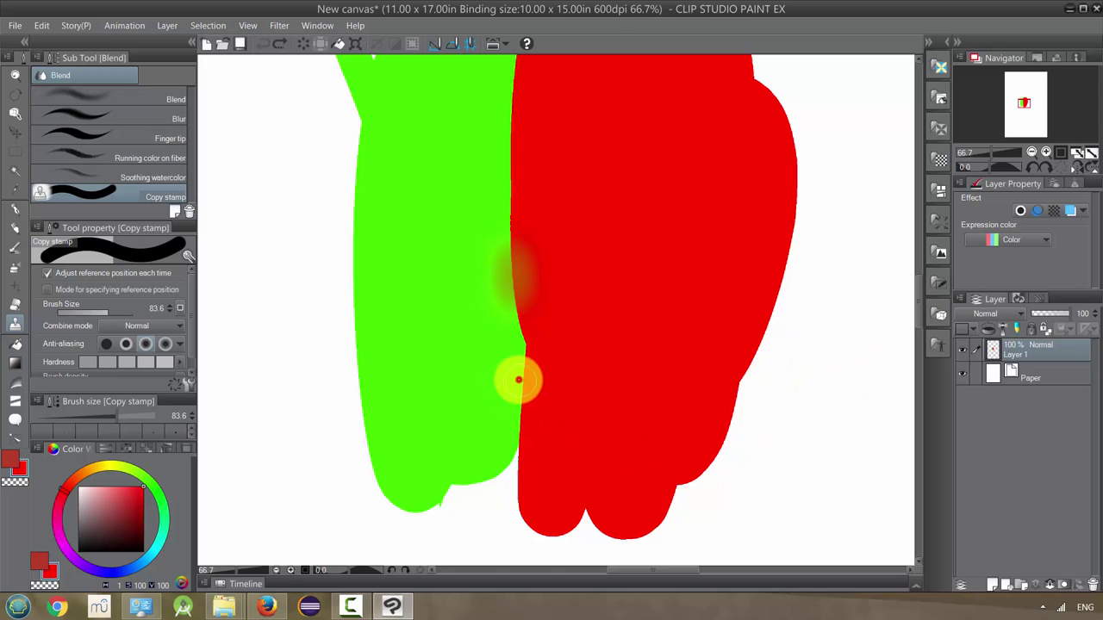
left_click(518, 379)
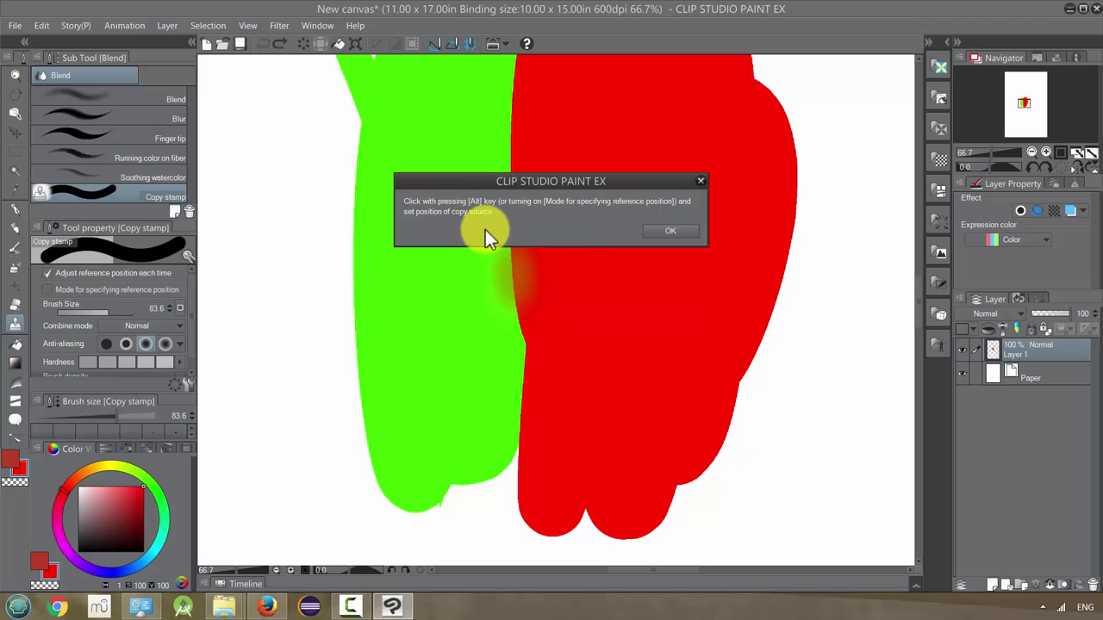
left_click(676, 232)
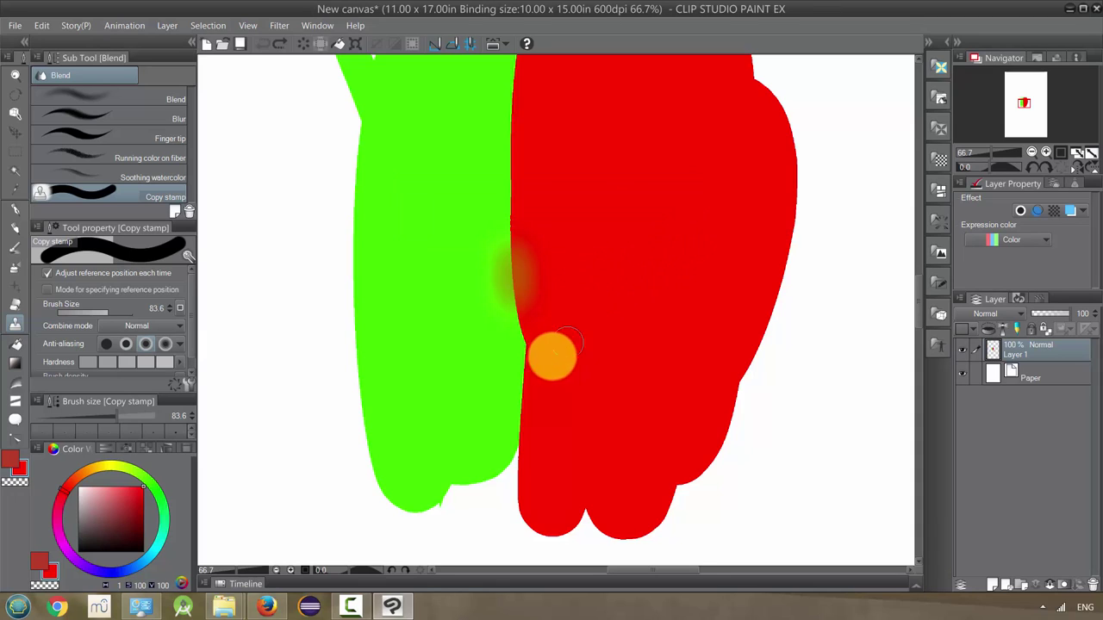
Set the copy source on the lower green-red boundary and stamp several separate dots on the blank canvas beside the red patch.
left_click(536, 368)
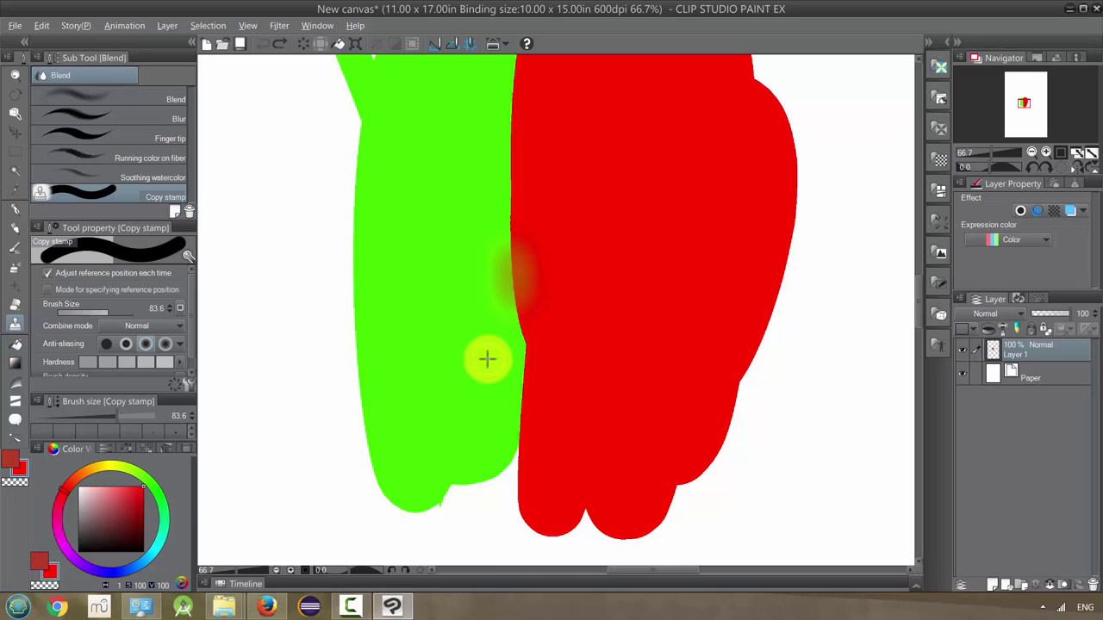
left_click(517, 406)
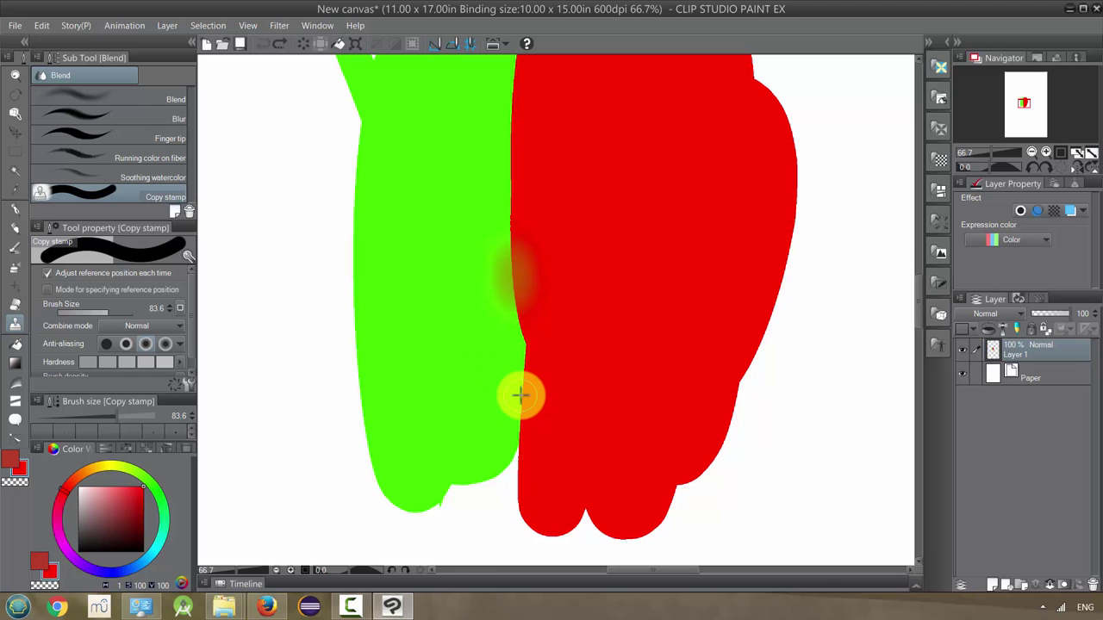
mouse_move(520, 393)
left_mouse_down()
mouse_move(679, 369)
mouse_move(832, 370)
mouse_move(505, 327)
left_mouse_up()
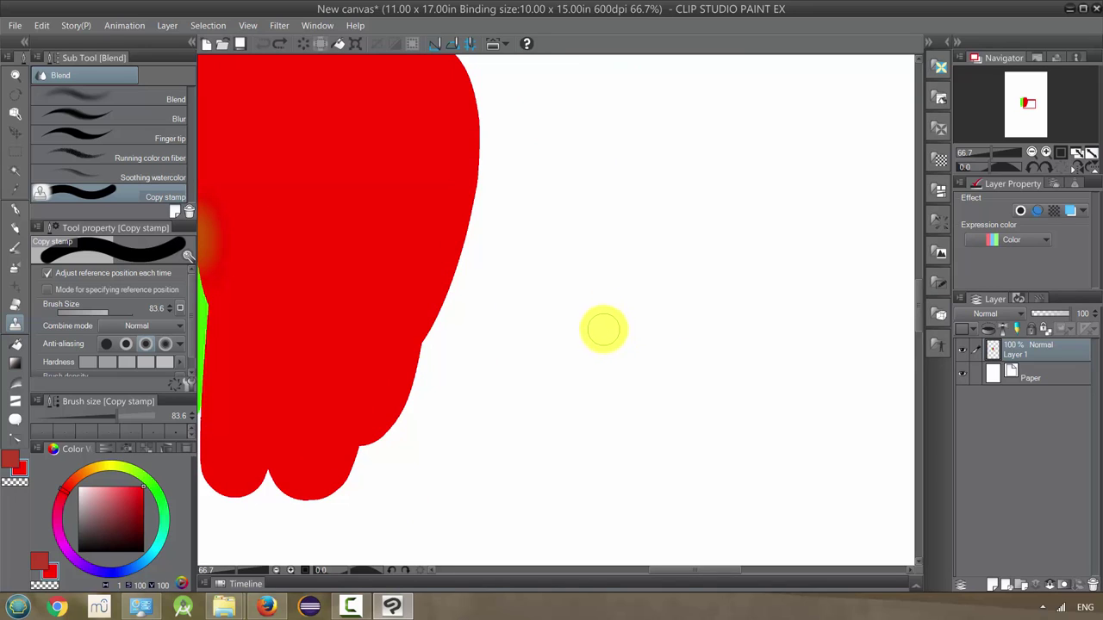
left_click(601, 325)
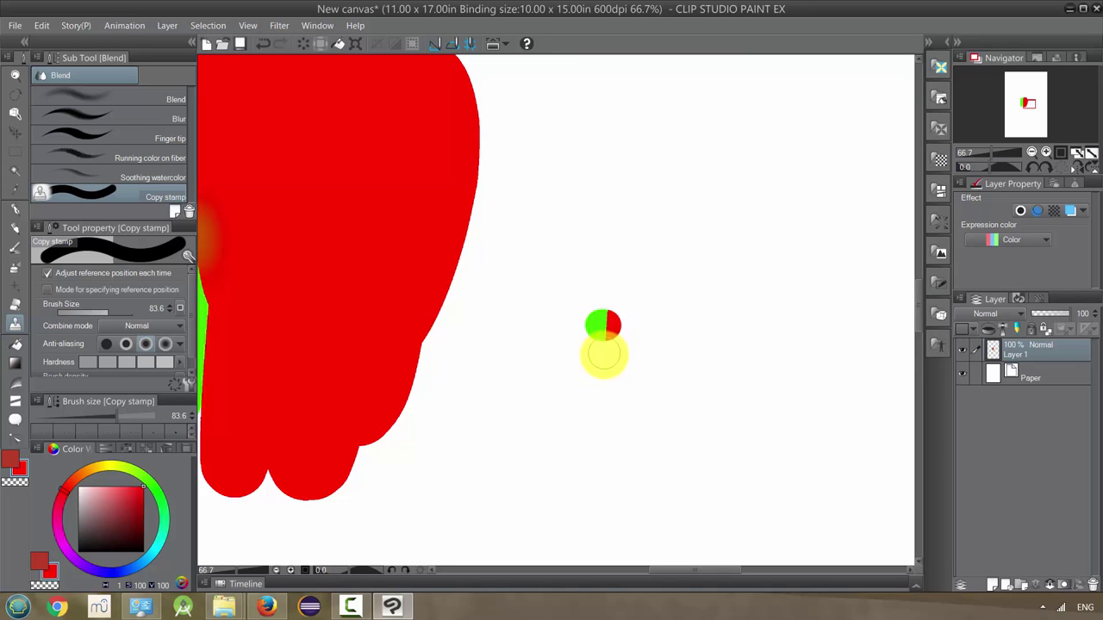
left_click(611, 369)
left_click(668, 344)
left_click(662, 325)
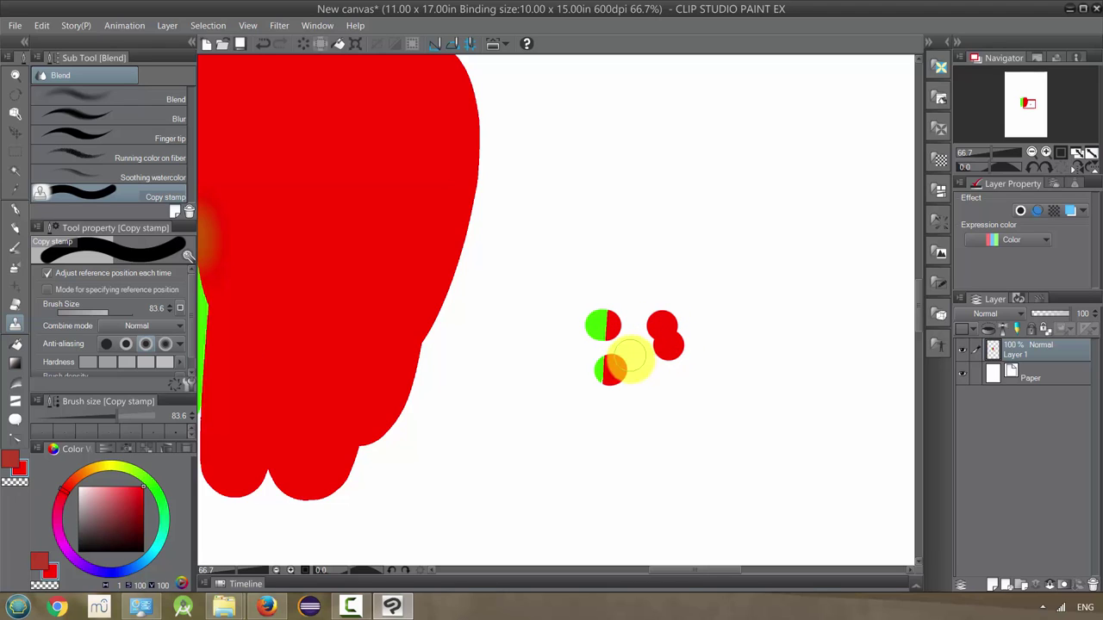
left_click(647, 373)
left_click(630, 424)
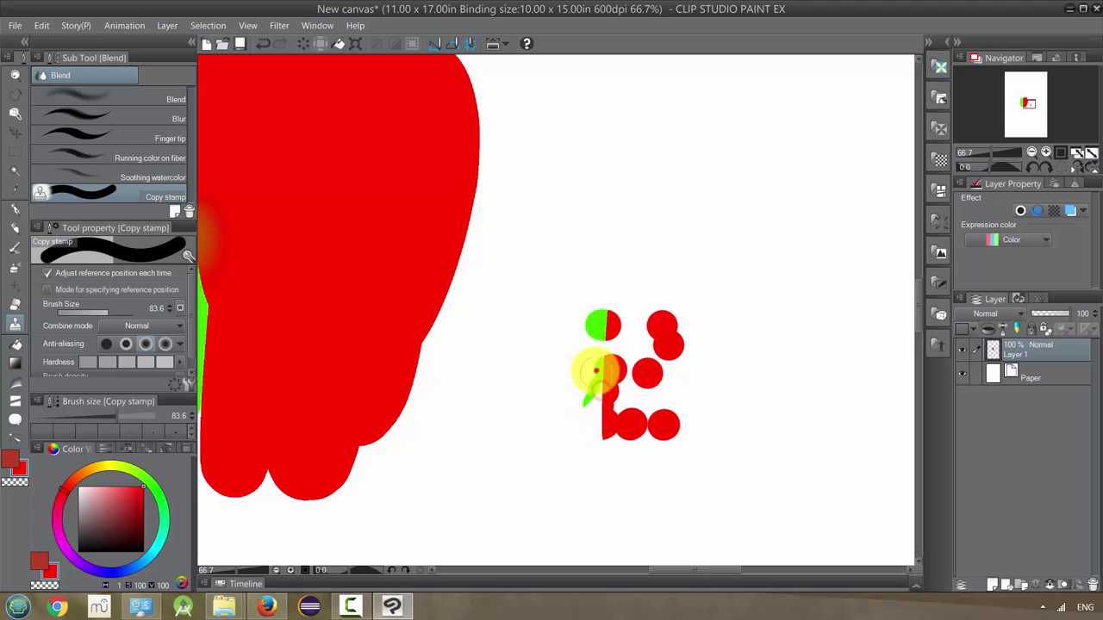
Paint over the area around the stamped dots to reproduce a larger piece of the green and red patches.
mouse_move(597, 370)
left_mouse_down()
mouse_move(587, 337)
mouse_move(577, 345)
mouse_move(564, 396)
mouse_move(582, 366)
mouse_move(576, 324)
mouse_move(593, 306)
mouse_move(622, 310)
mouse_move(619, 348)
mouse_move(619, 298)
mouse_move(605, 279)
mouse_move(554, 318)
mouse_move(551, 383)
mouse_move(612, 434)
mouse_move(626, 435)
mouse_move(630, 393)
left_mouse_up()
mouse_move(305, 371)
left_mouse_down()
mouse_move(631, 371)
mouse_move(406, 320)
mouse_move(246, 300)
left_mouse_up()
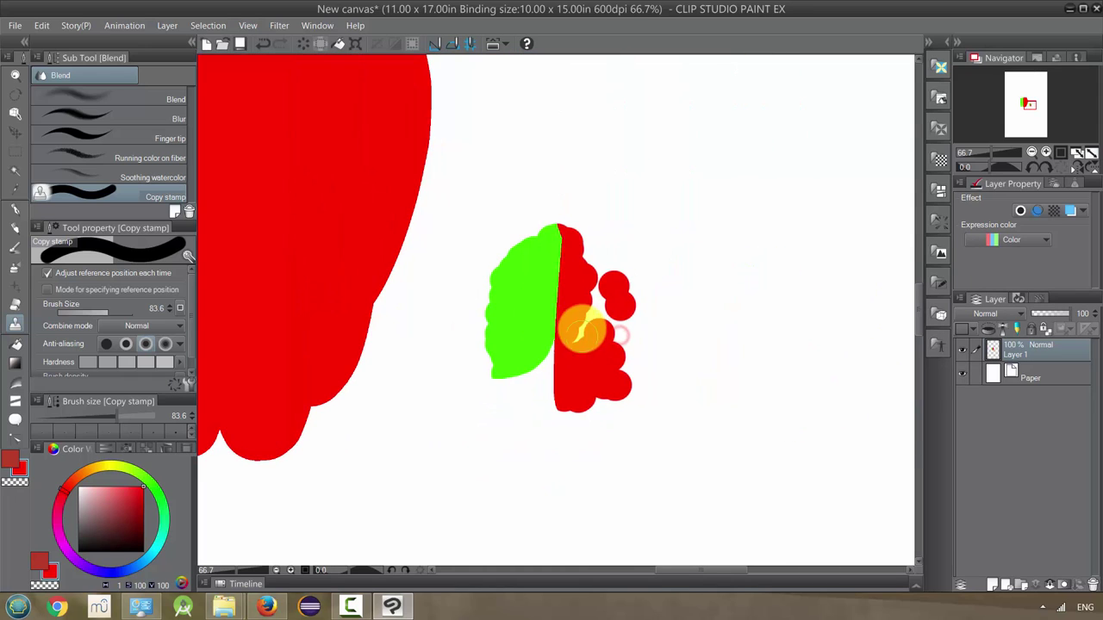
mouse_move(582, 332)
left_mouse_down()
mouse_move(599, 297)
mouse_move(589, 250)
left_mouse_up()
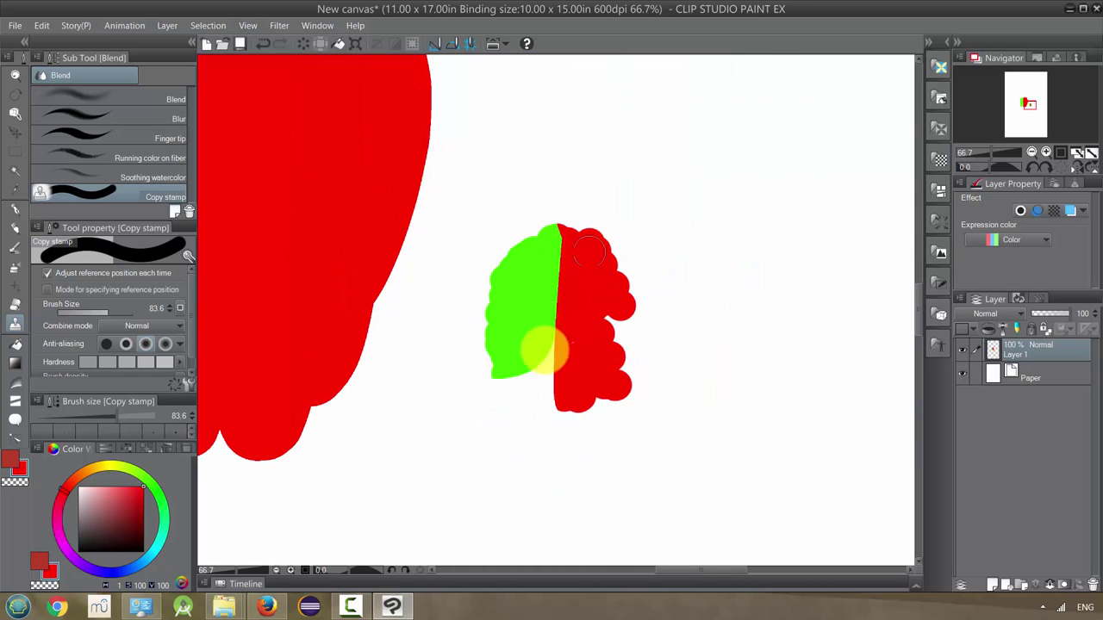
Turn off Adjust reference position each time and set a new copy source on the lower green-red boundary.
left_click_drag(439, 352, 727, 372)
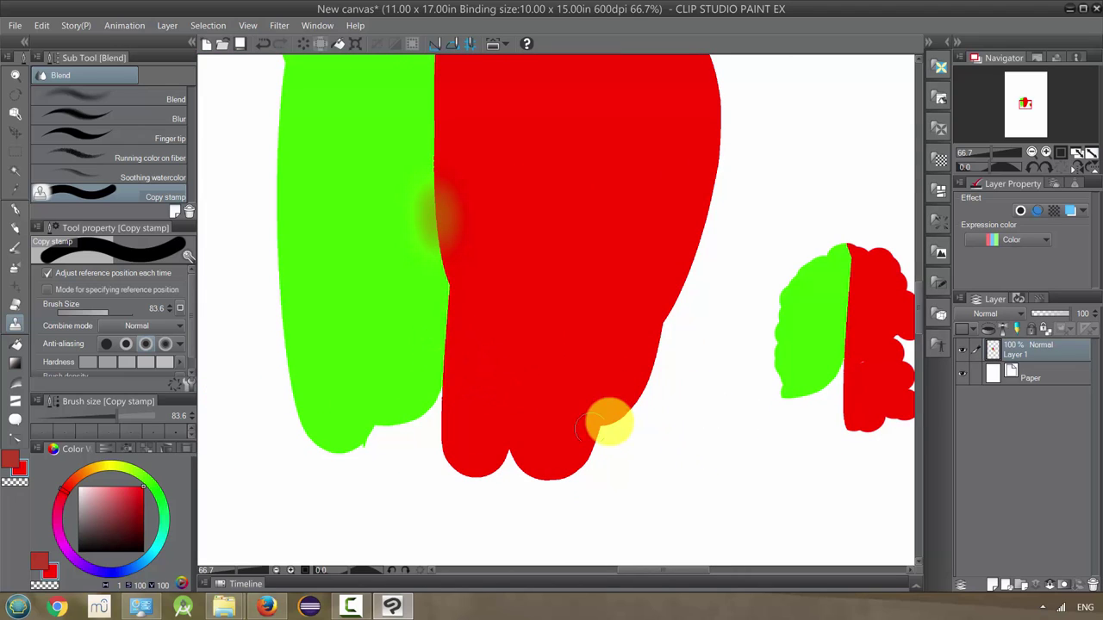
left_click(48, 274)
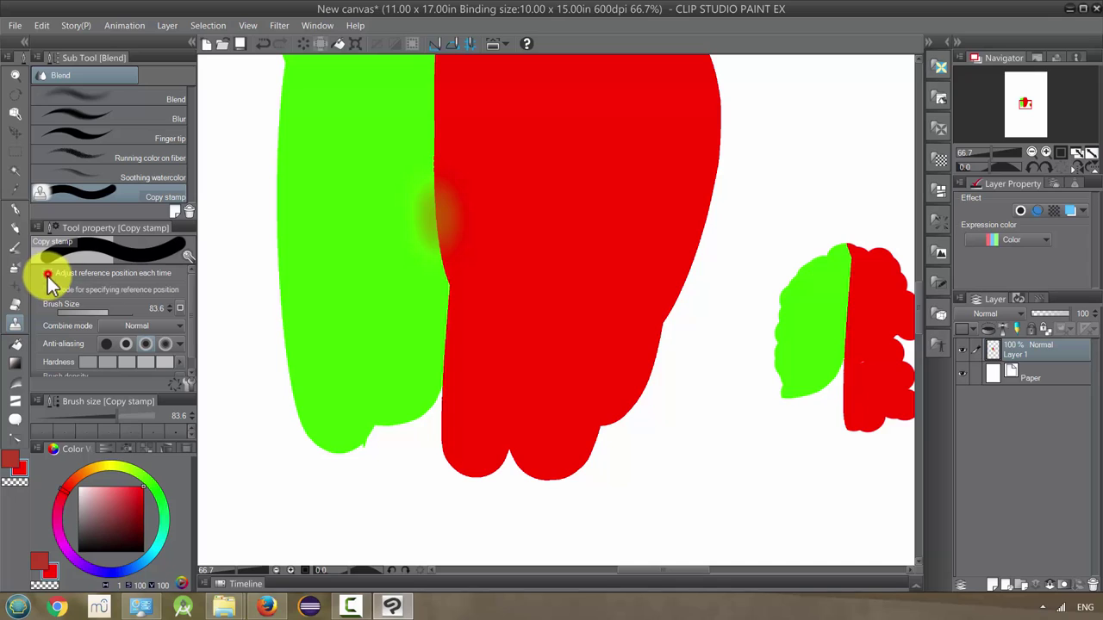
left_click(445, 338)
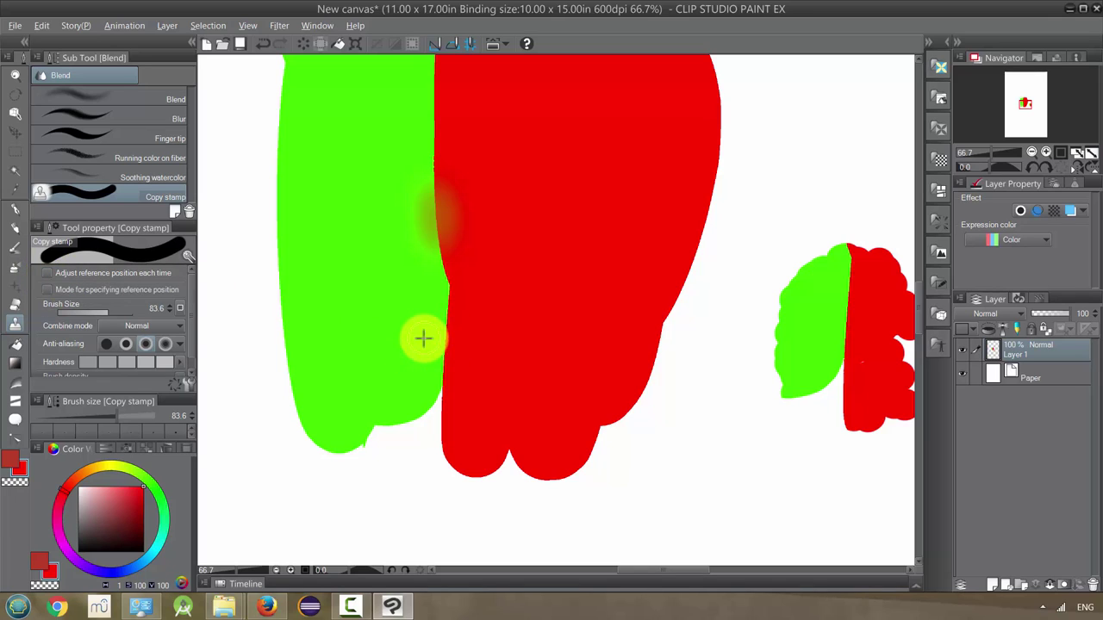
left_click(443, 357)
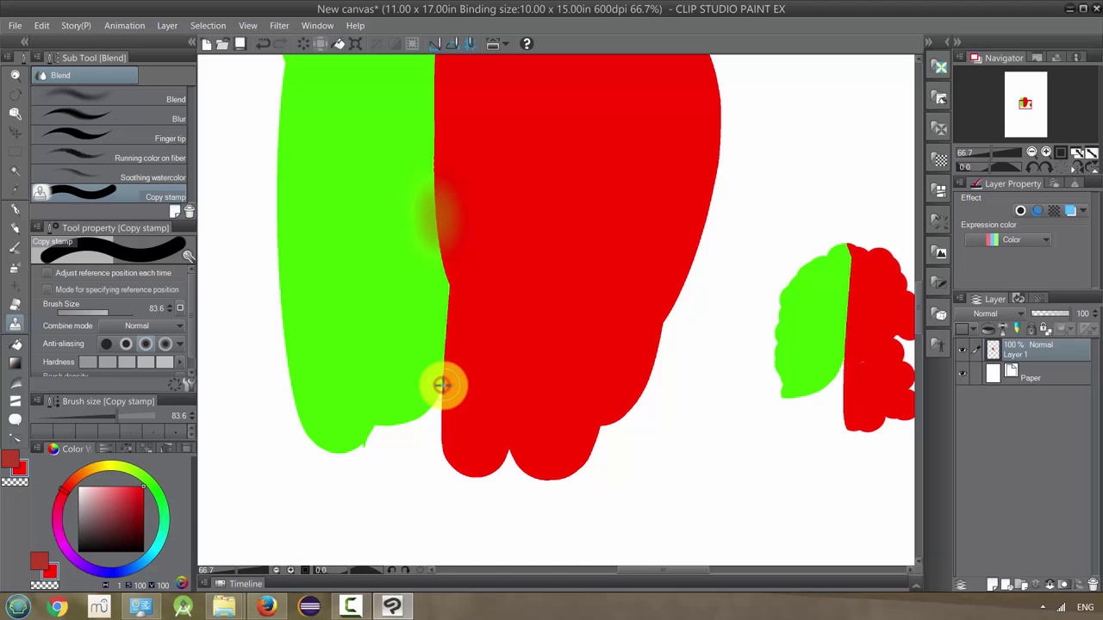
left_click_drag(591, 397, 476, 194)
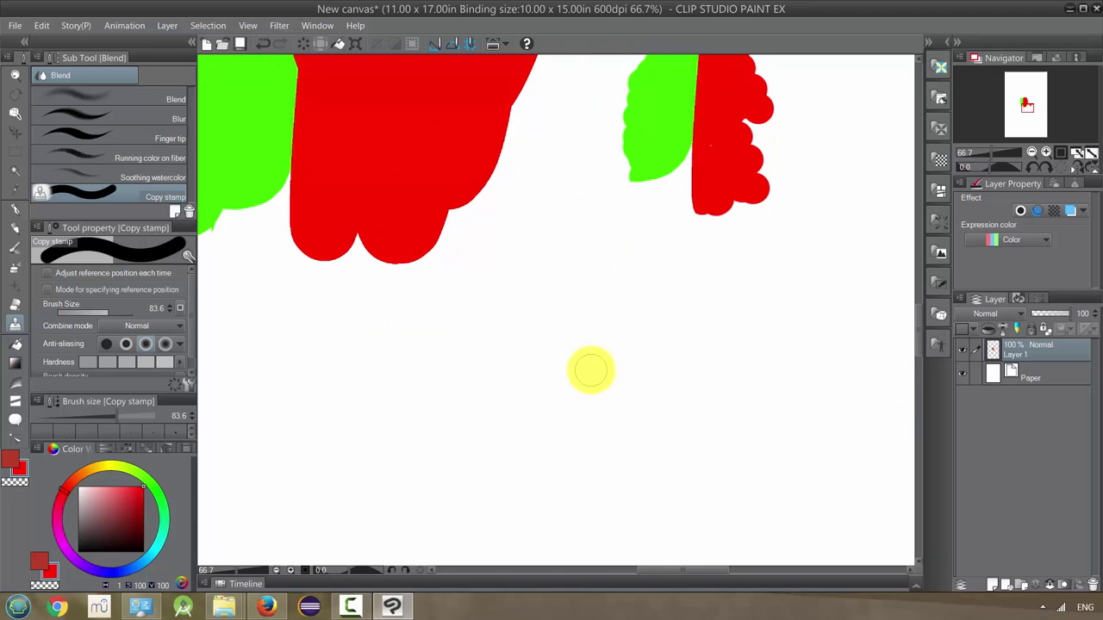
Stamp a loose ring of identical half-green, half-red dots on the blank canvas below the patches.
left_click(592, 368)
left_click(662, 349)
left_click(721, 414)
left_click(702, 442)
left_click(626, 469)
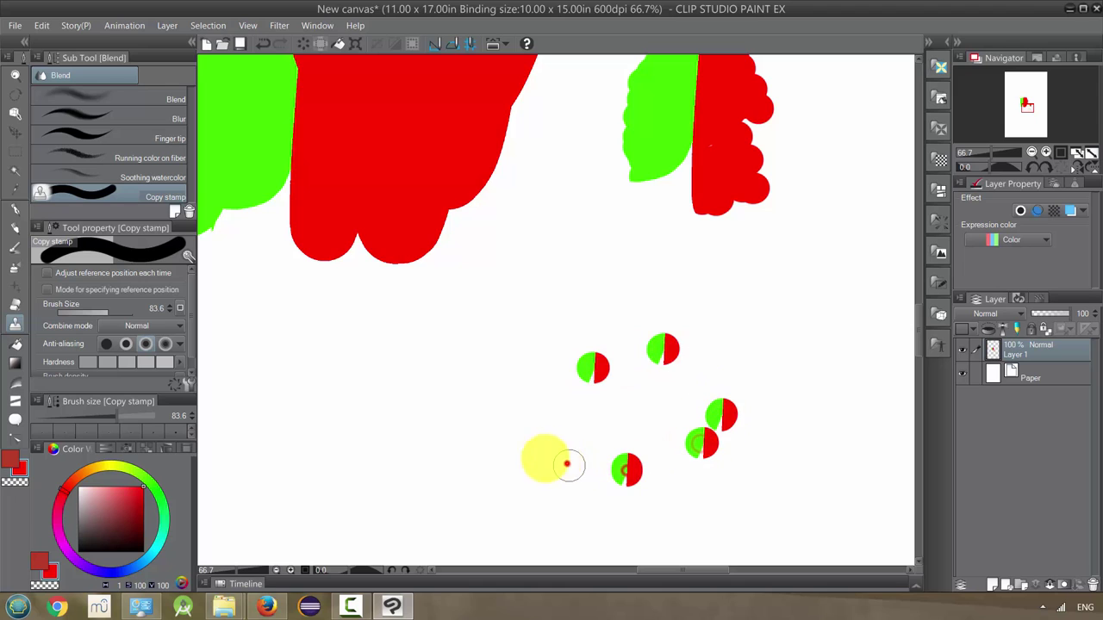
left_click(566, 463)
left_click(483, 441)
left_click(414, 412)
left_click(436, 351)
left_click(479, 327)
left_click(517, 304)
left_click(601, 289)
left_click(663, 293)
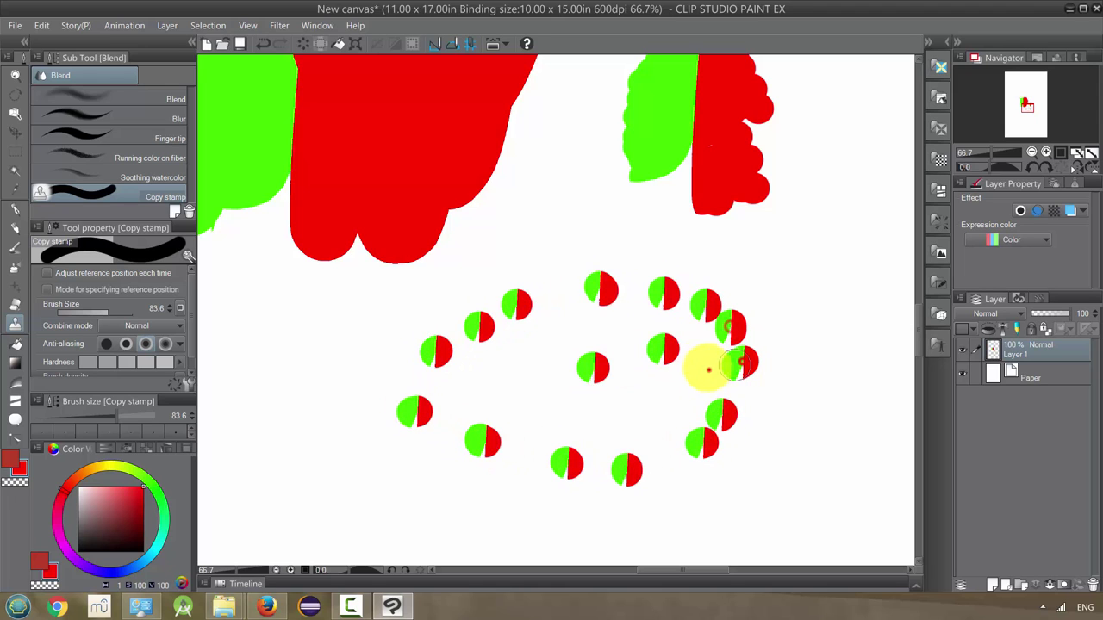
Fill the inside of the dot ring with closely spaced and overlapping stamps of the same source.
left_click(715, 370)
left_click(662, 369)
left_click(637, 364)
left_click(612, 368)
left_click(567, 385)
left_click(552, 405)
left_click(558, 418)
left_click(591, 432)
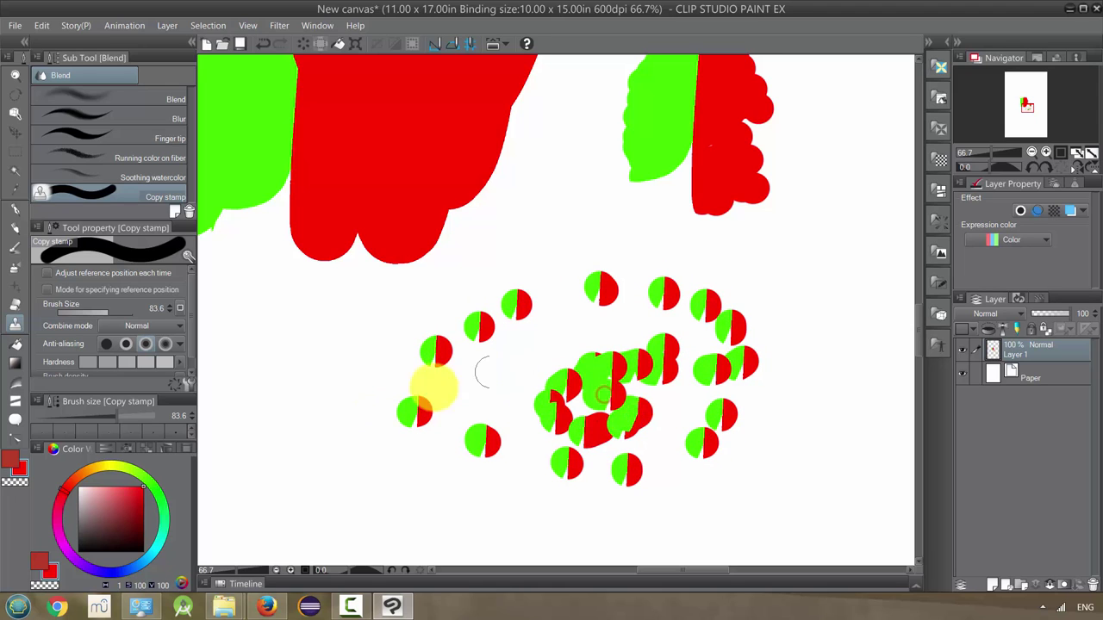
left_click(48, 274)
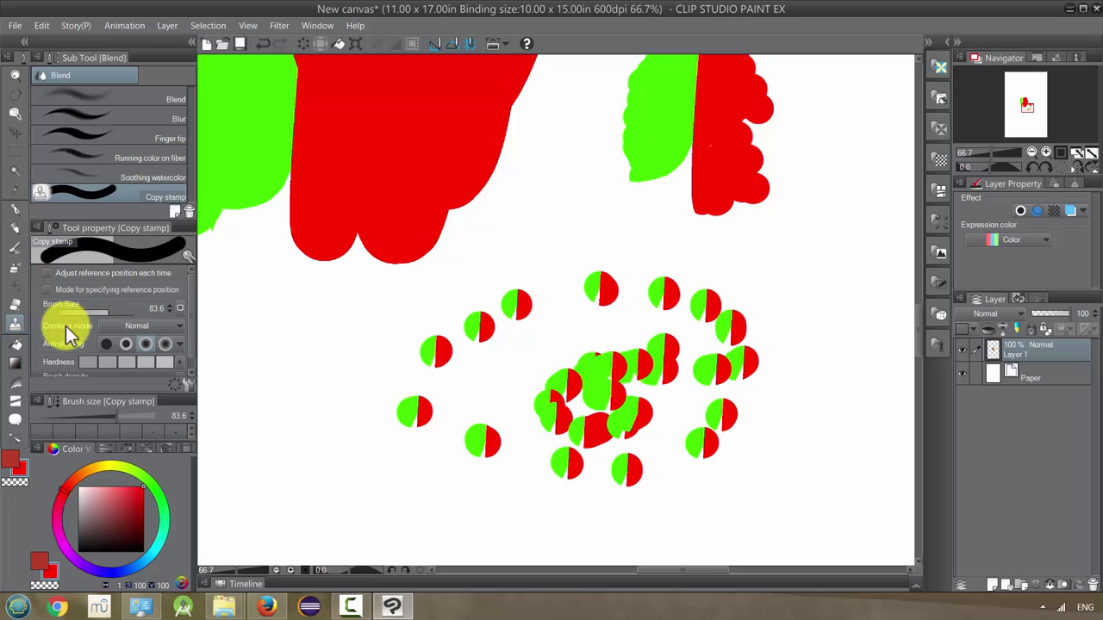